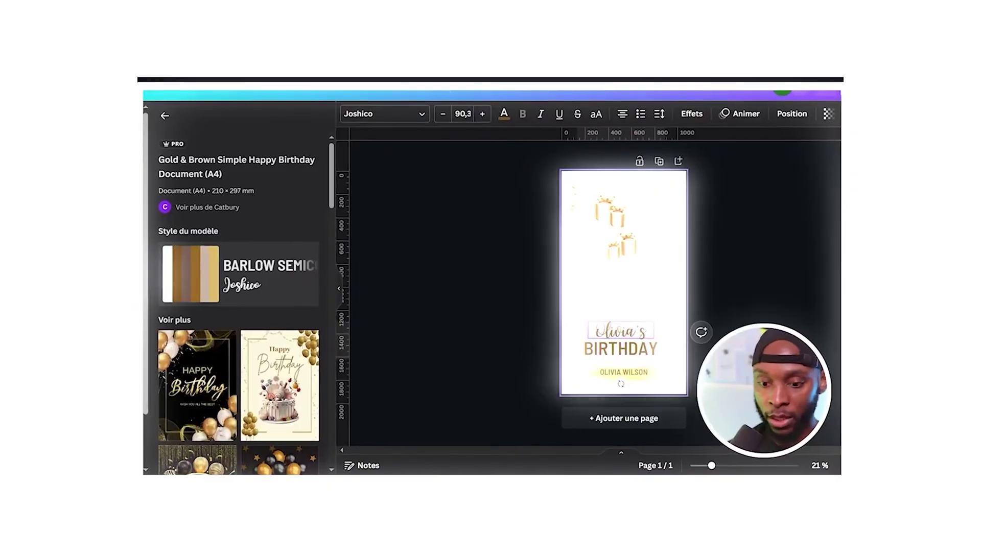
double_click(623, 372)
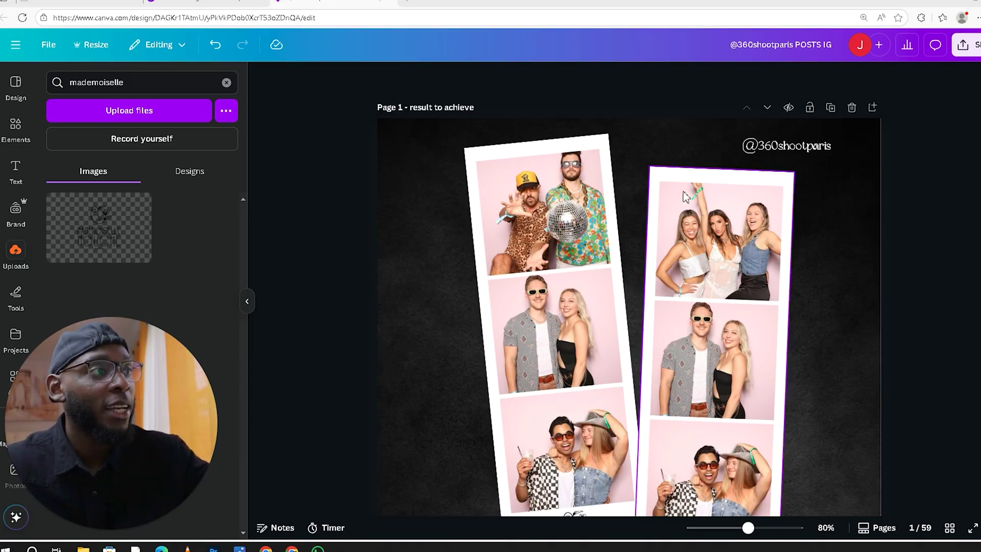
Review the example strips, then switch to the untitled 600 × 1800 px design with empty frames.
scroll(946, 268, "down", 2)
scroll(940, 267, "down", 1)
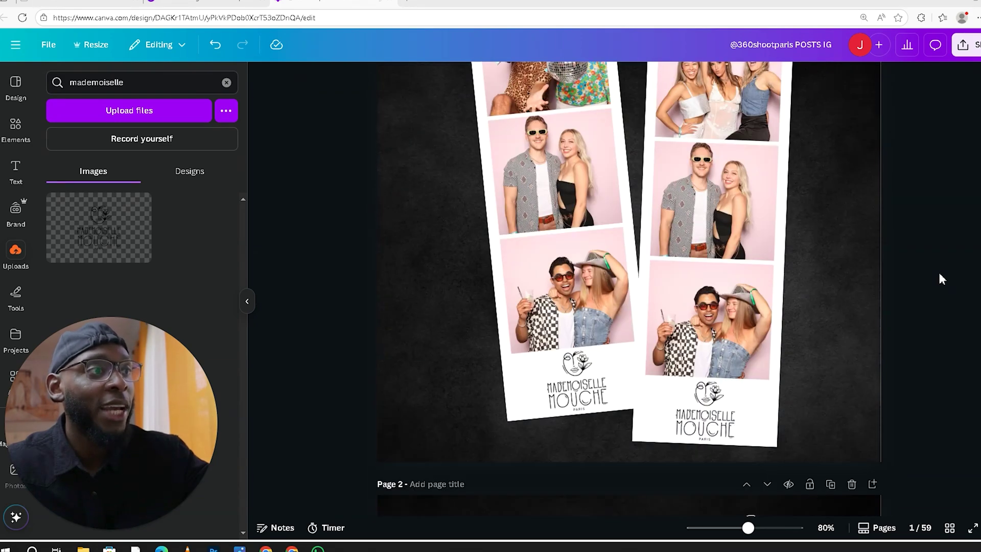
scroll(938, 271, "up", 2)
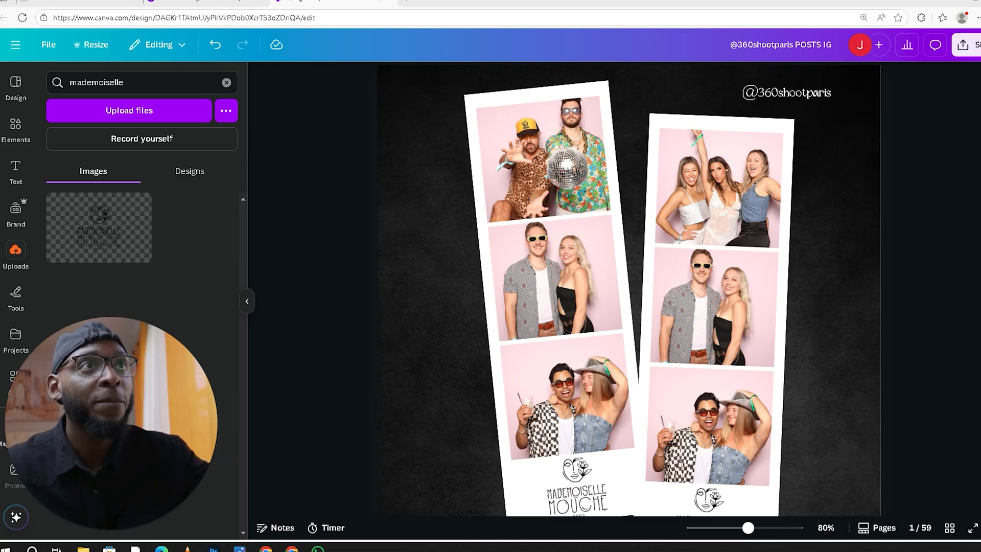
left_click(205, 2)
scroll(719, 269, "up", 10)
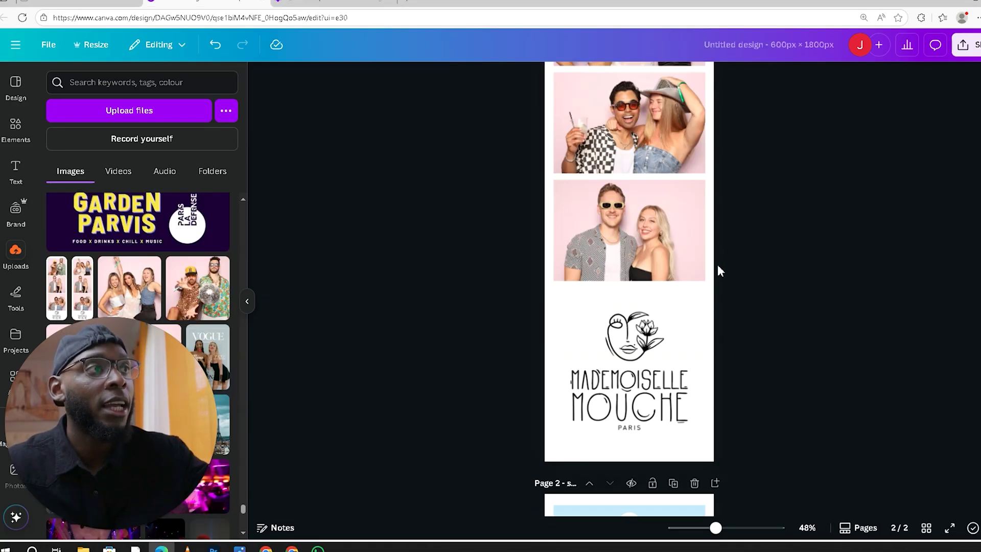
scroll(718, 269, "down", 4)
scroll(717, 265, "down", 7)
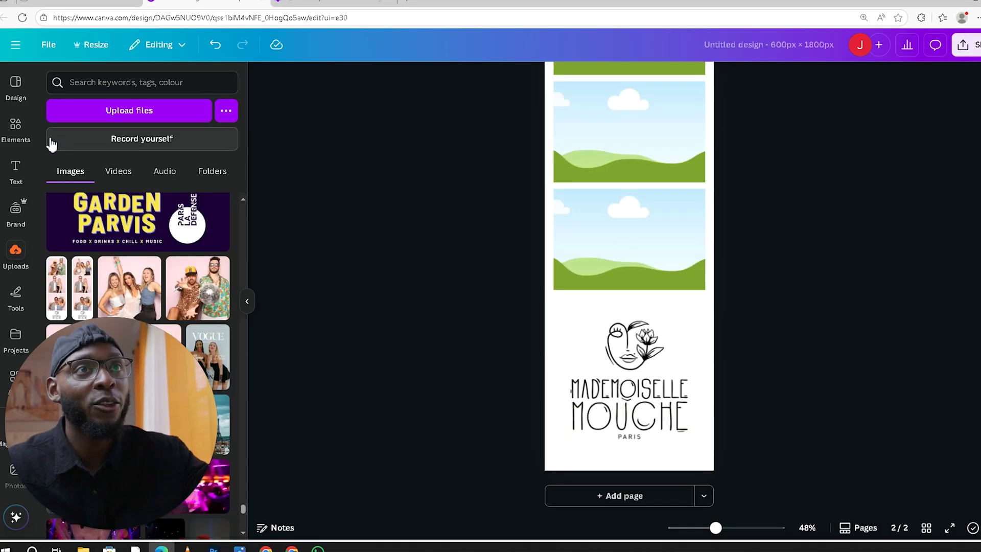
Open a new Edge tab, dismiss the feed prompt, and go to canva.com.
left_click(409, 4)
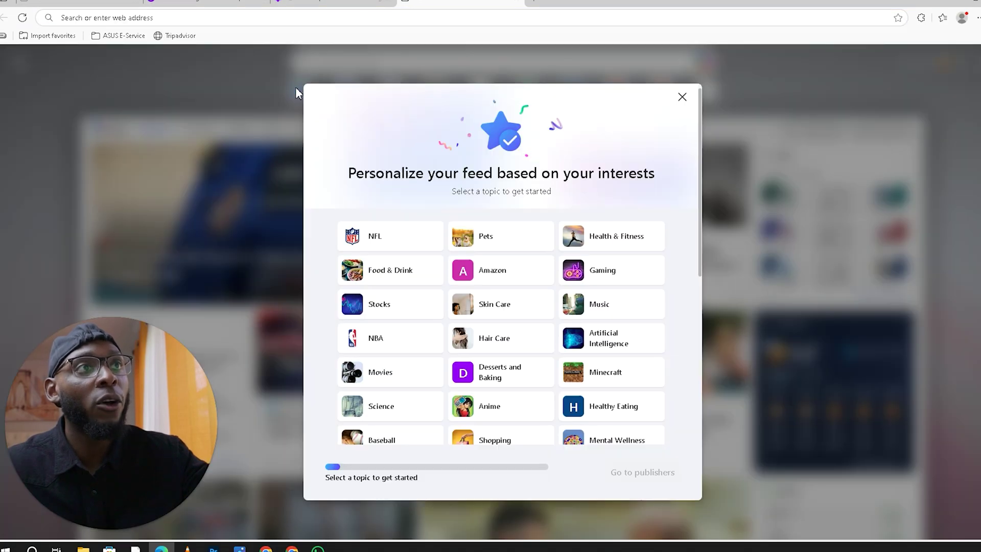
left_click(296, 91)
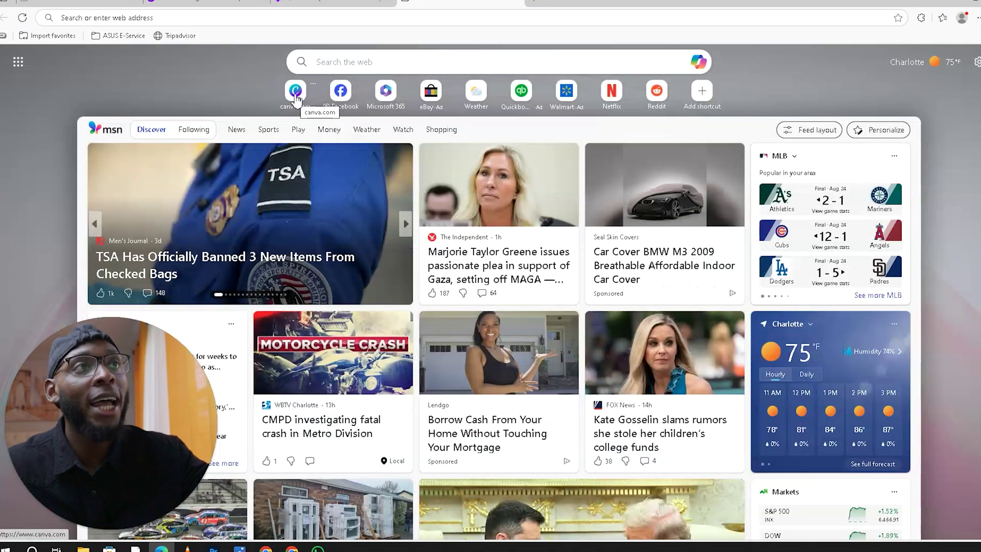
left_click(296, 91)
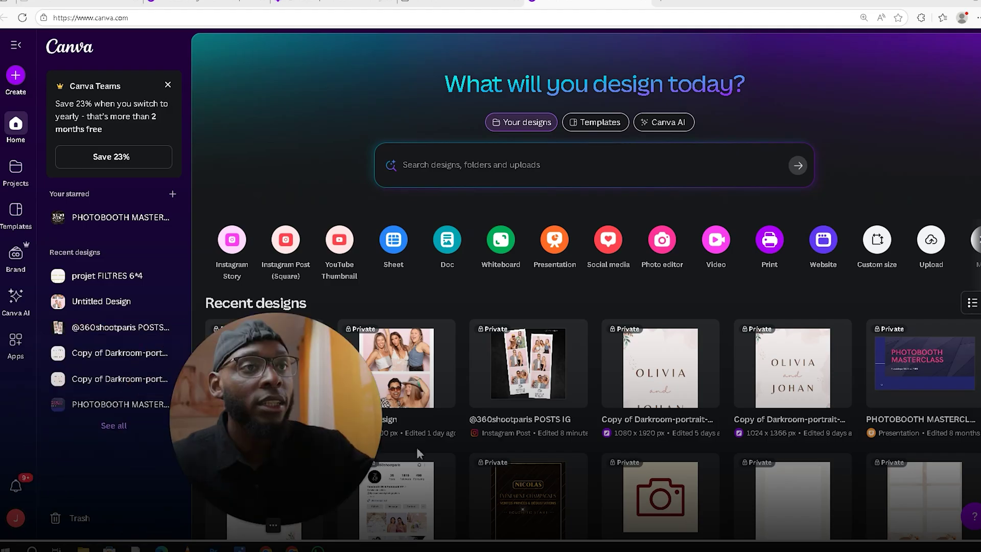
Create a custom-size blank design with width 600 px and height 1800 px.
left_click(16, 77)
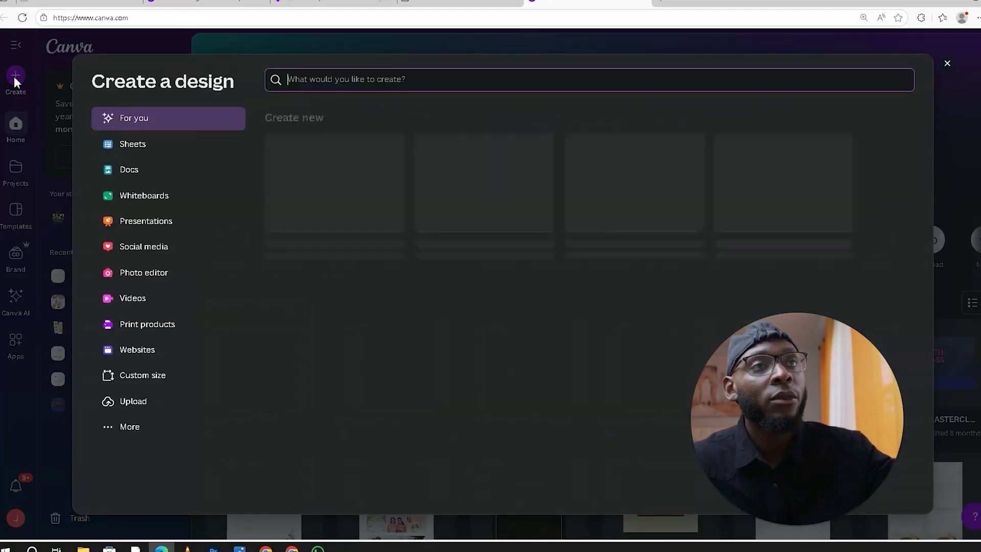
left_click(142, 378)
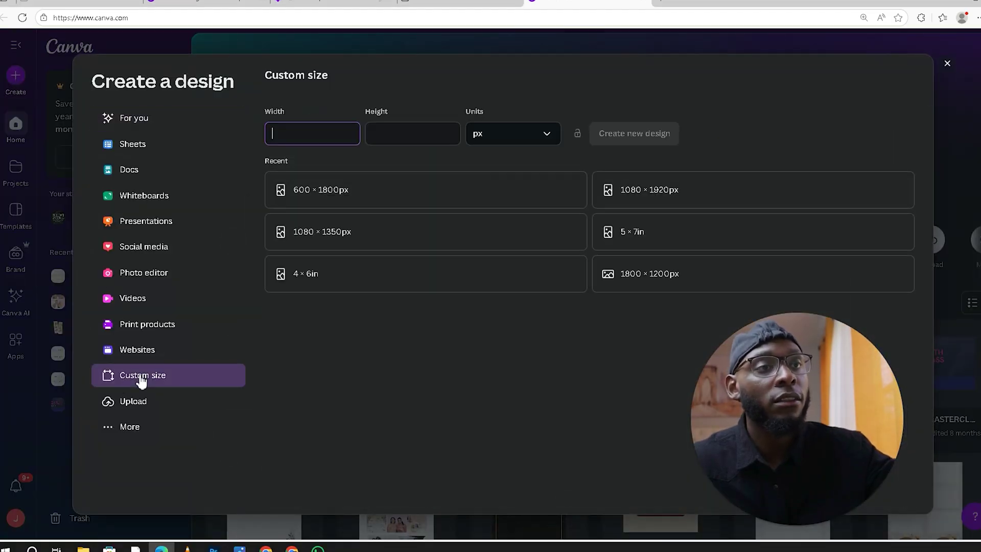
type("6")
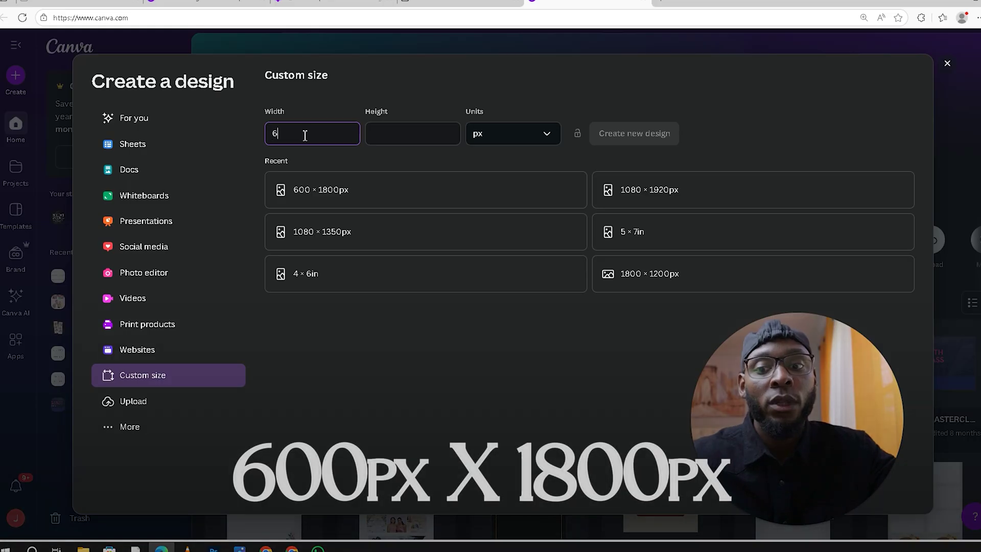
type("00")
left_click(387, 138)
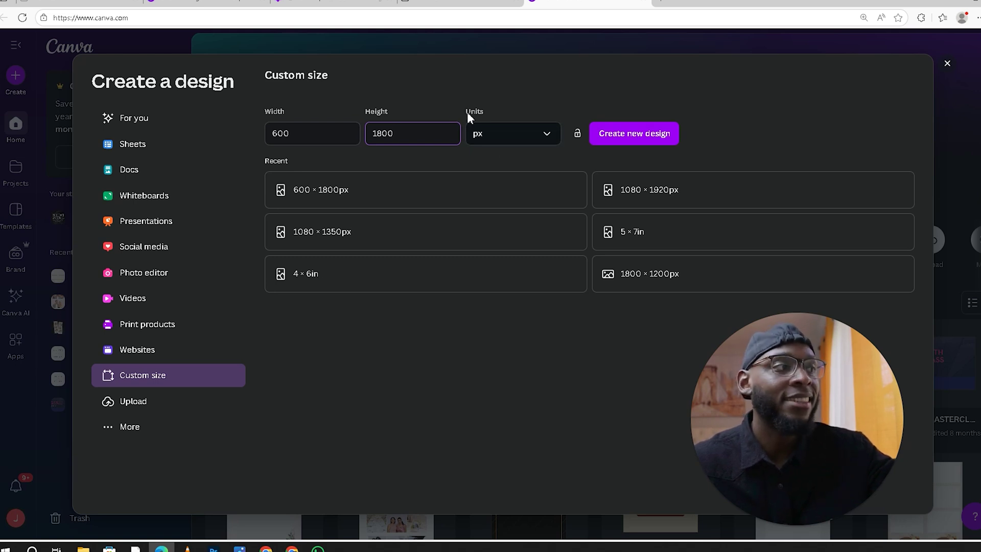
left_click(616, 133)
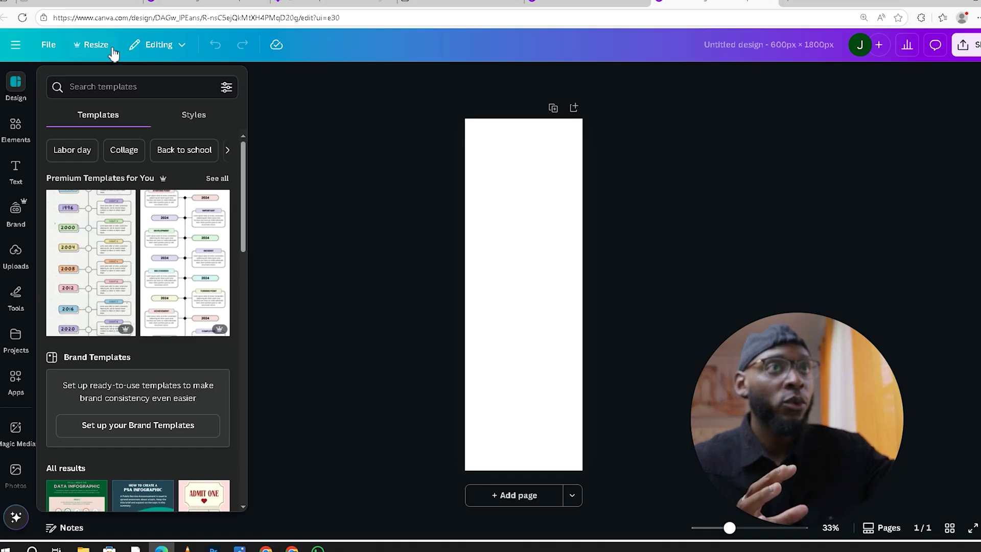
Enable Show rulers and guides from the File settings.
left_click(51, 47)
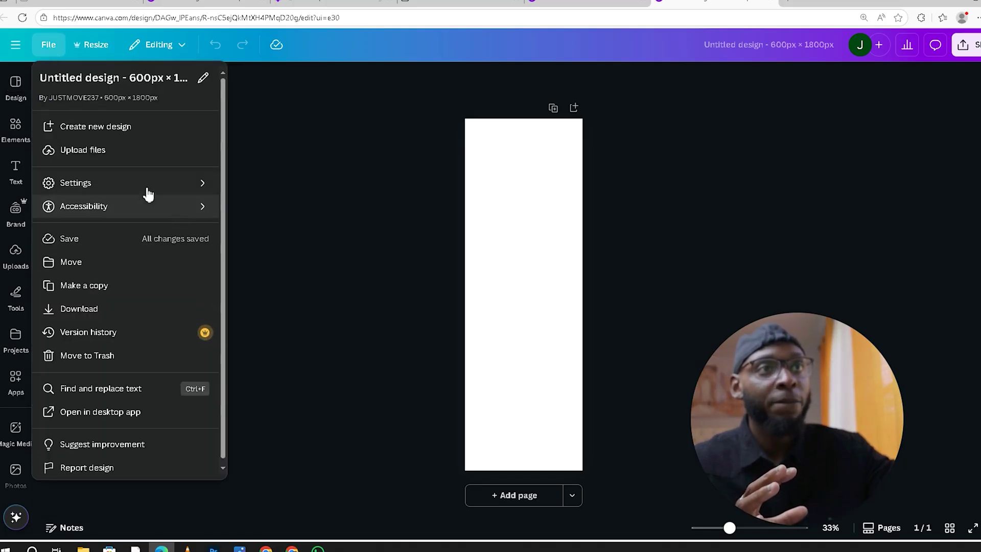
mouse_move(169, 189)
left_click(283, 185)
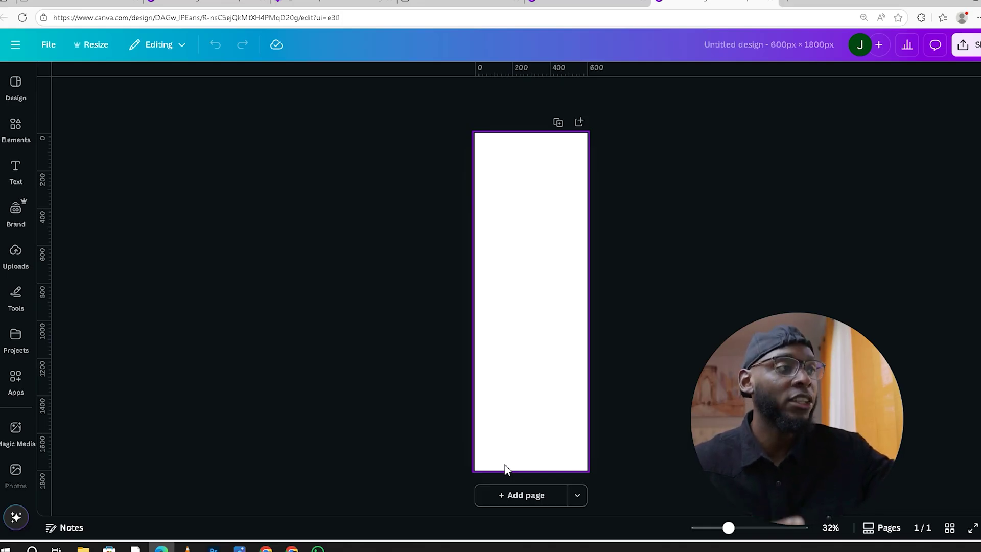
Drag horizontal guides from the top ruler, placing the lower one at about 1200 px.
left_click_drag(556, 75, 626, 88)
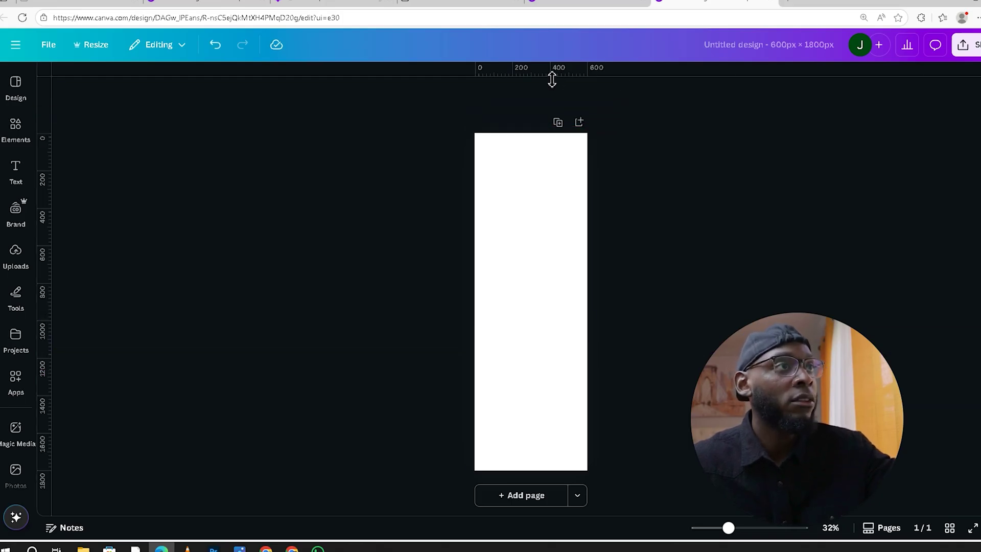
left_click_drag(552, 79, 547, 362)
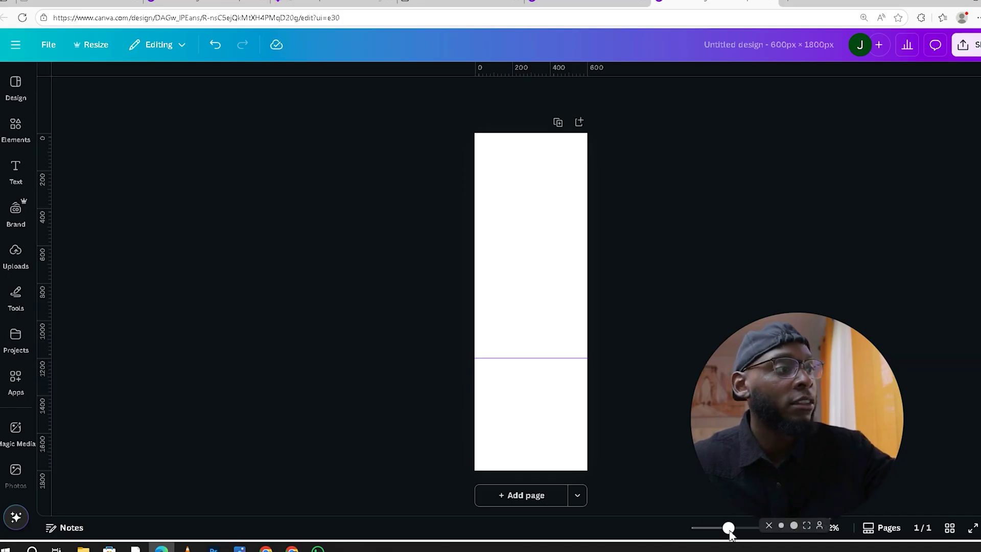
left_click_drag(729, 530, 748, 528)
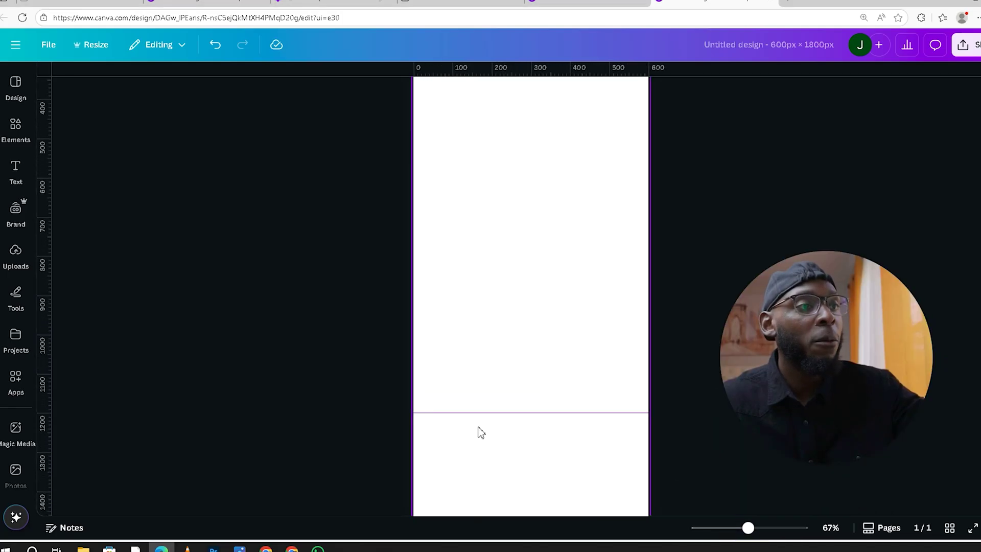
left_click_drag(478, 419, 480, 420)
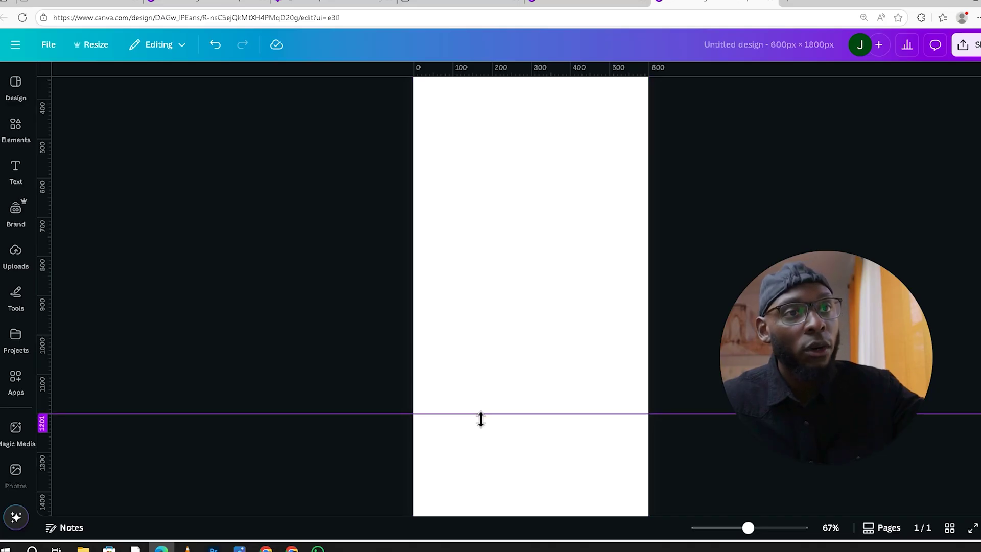
left_click_drag(748, 527, 726, 527)
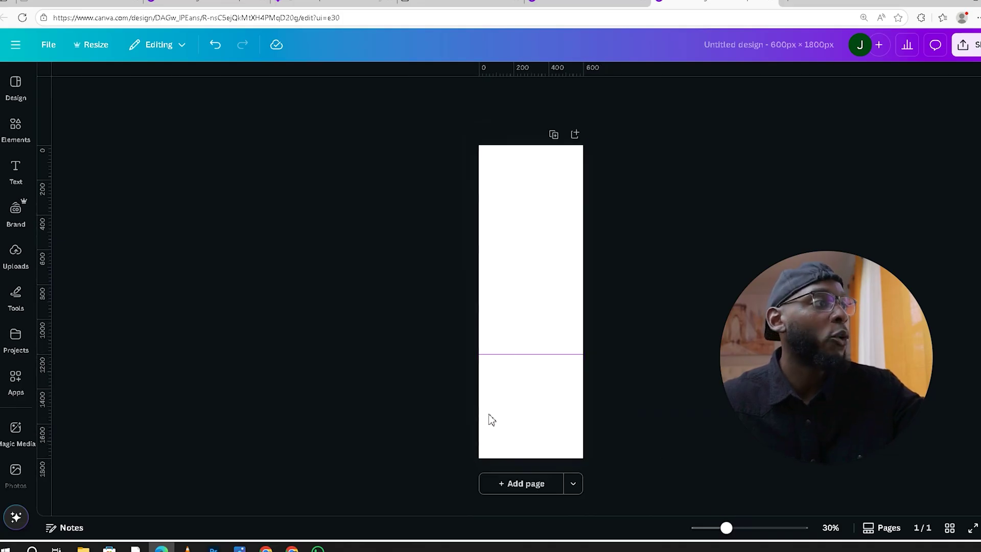
left_click(534, 193)
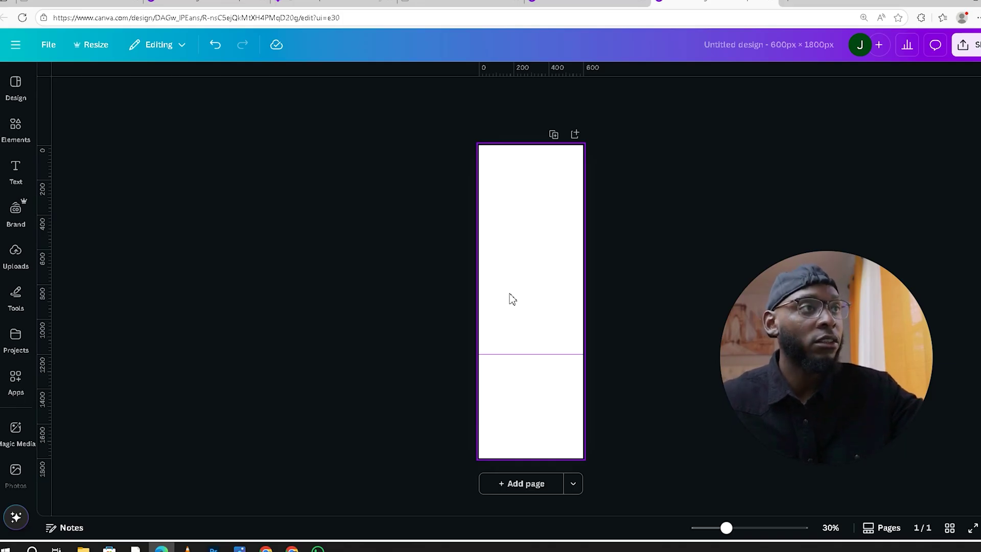
Add an upper horizontal guide and fine-tune it to about 400 px.
left_click_drag(506, 77, 510, 219)
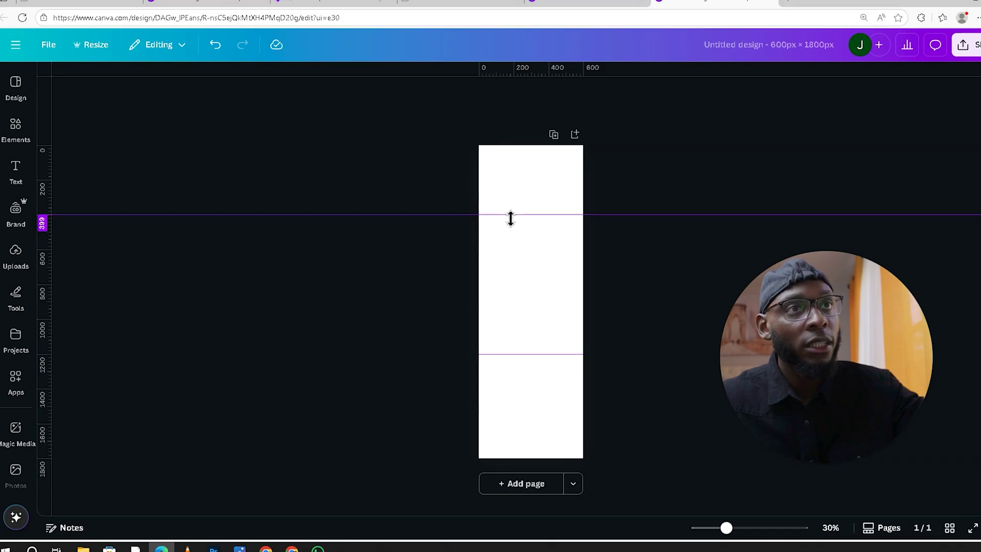
left_click_drag(726, 528, 744, 528)
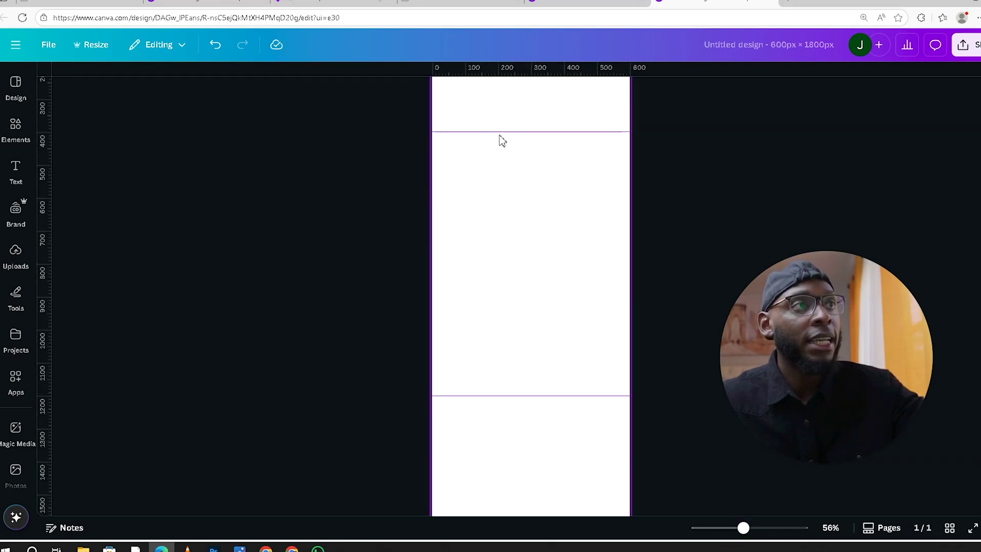
left_click_drag(501, 131, 504, 137)
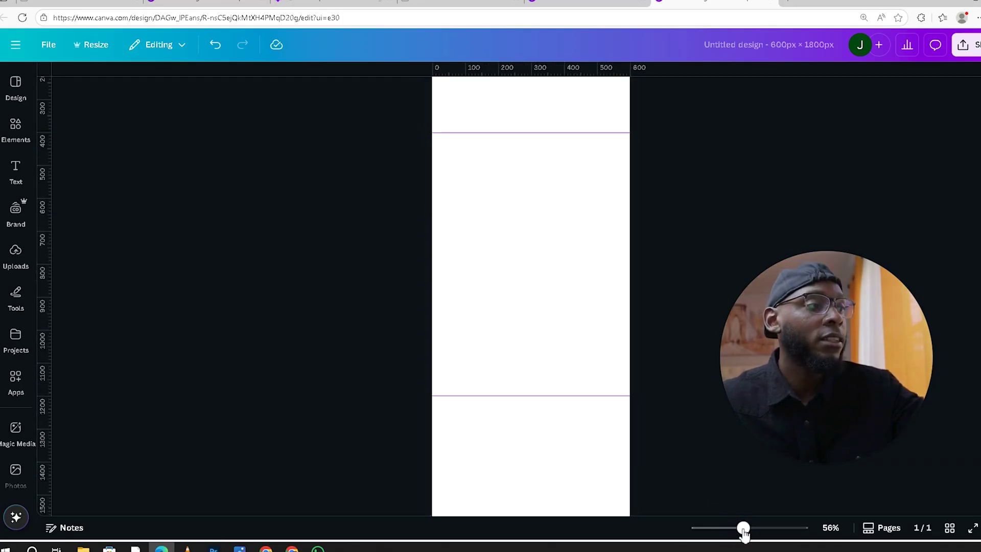
scroll(591, 359, "up", 5)
scroll(513, 252, "up", 4)
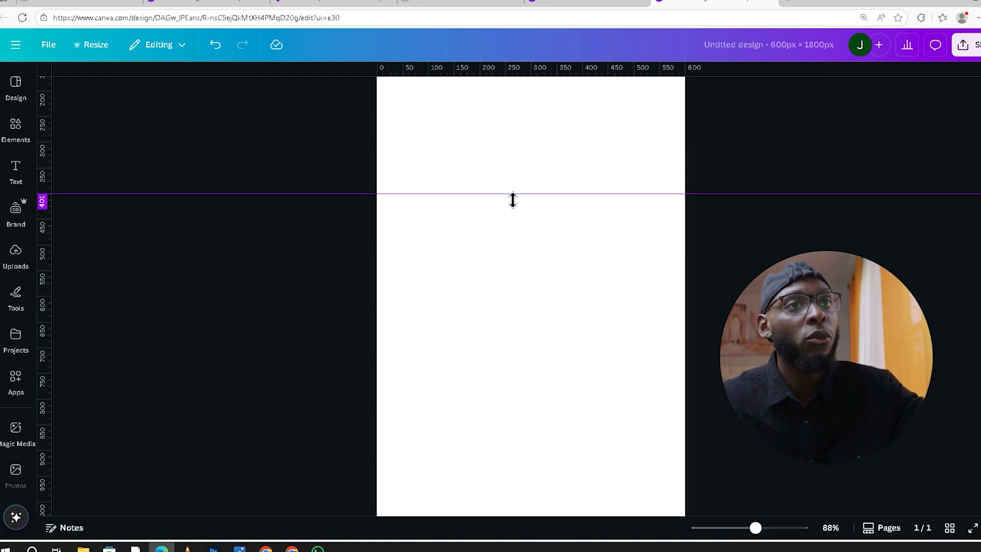
left_click_drag(756, 528, 767, 528)
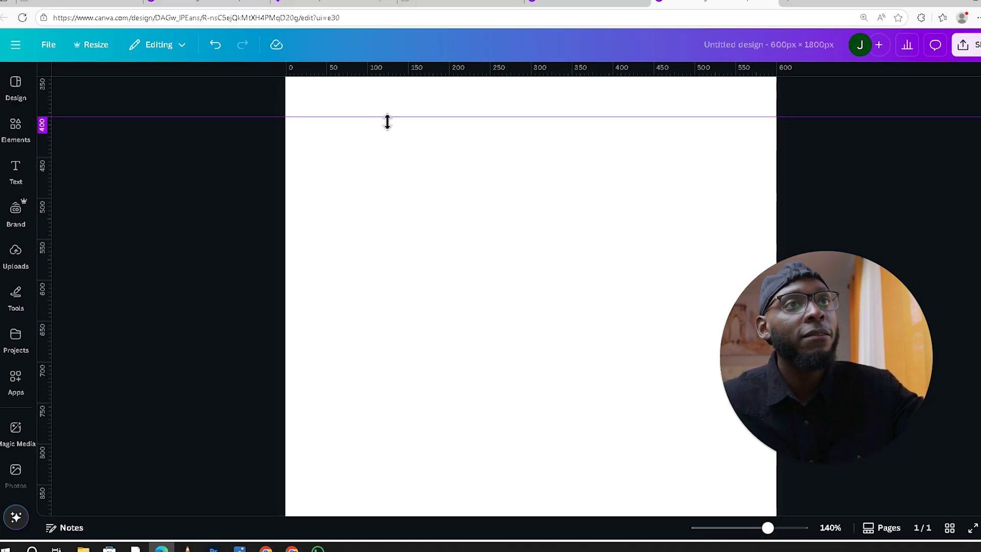
left_click_drag(767, 528, 739, 527)
scroll(688, 425, "down", 2)
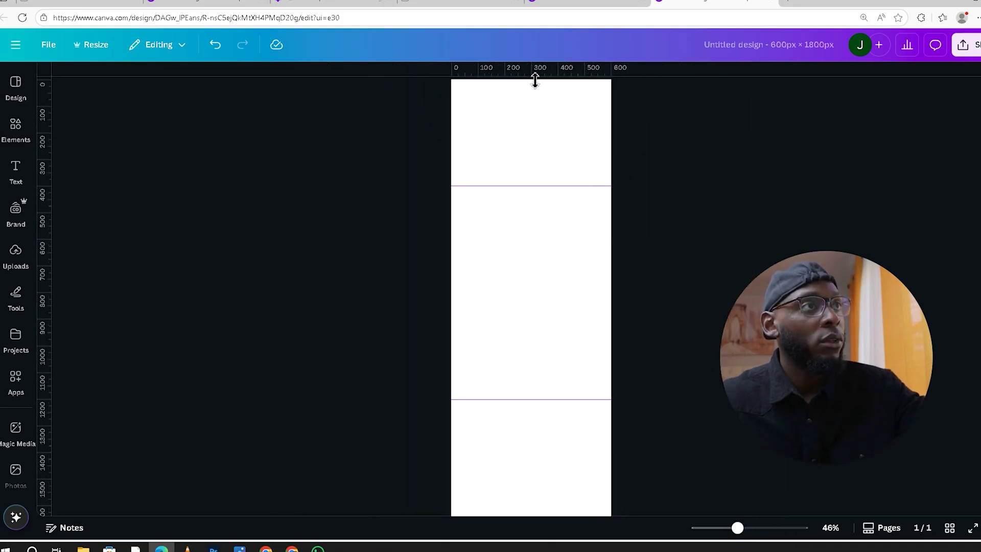
Add the middle horizontal guide at about 800 px and view the whole strip.
left_click_drag(533, 72, 521, 295)
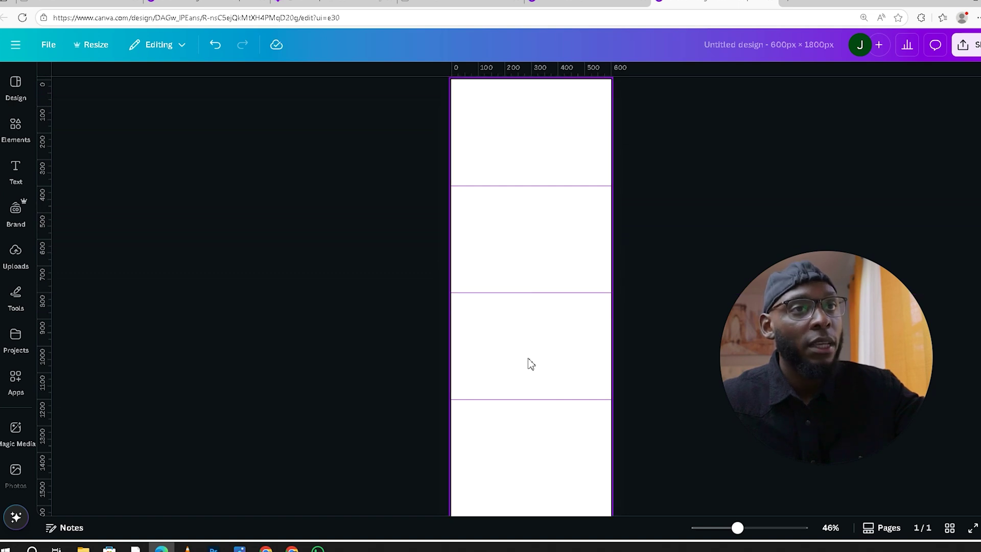
left_click_drag(739, 529, 769, 529)
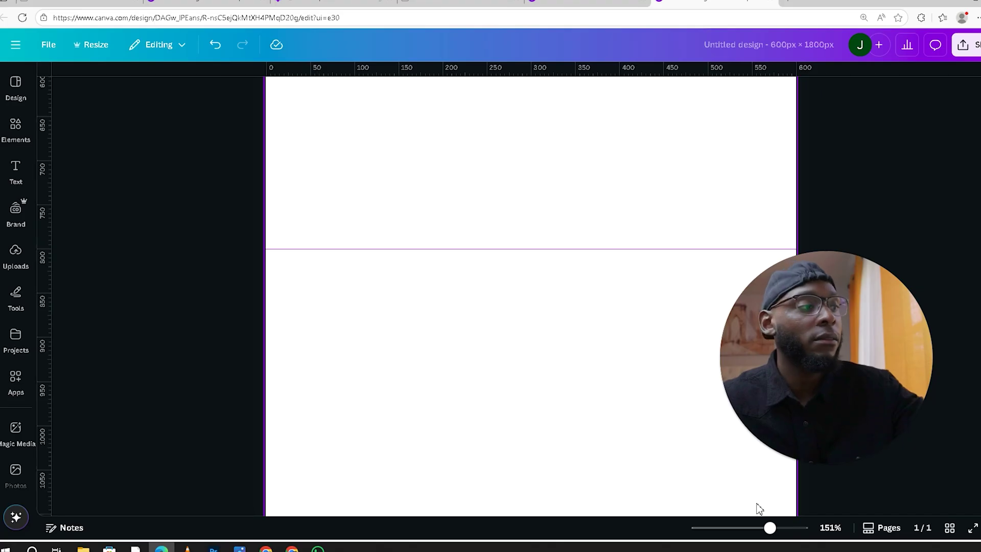
left_click_drag(770, 528, 732, 528)
scroll(627, 416, "down", 1)
scroll(627, 416, "up", 1)
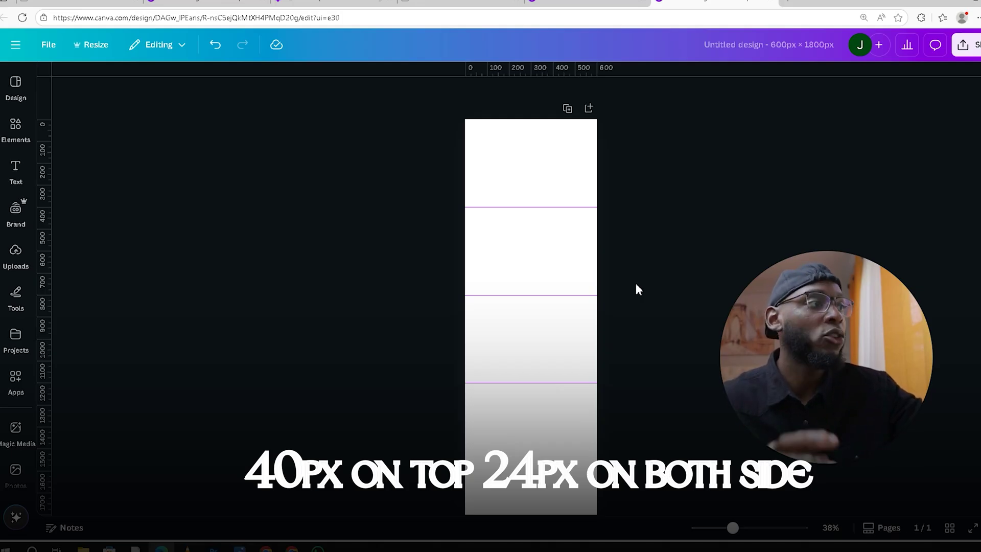
Add a horizontal margin guide about 40 px below the top edge.
scroll(704, 435, "up", 5)
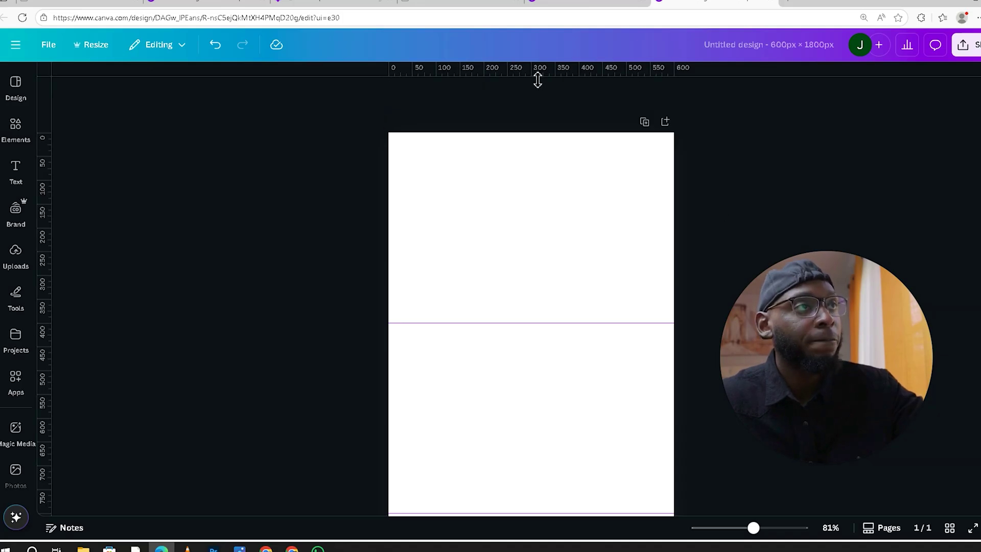
left_click_drag(538, 80, 534, 156)
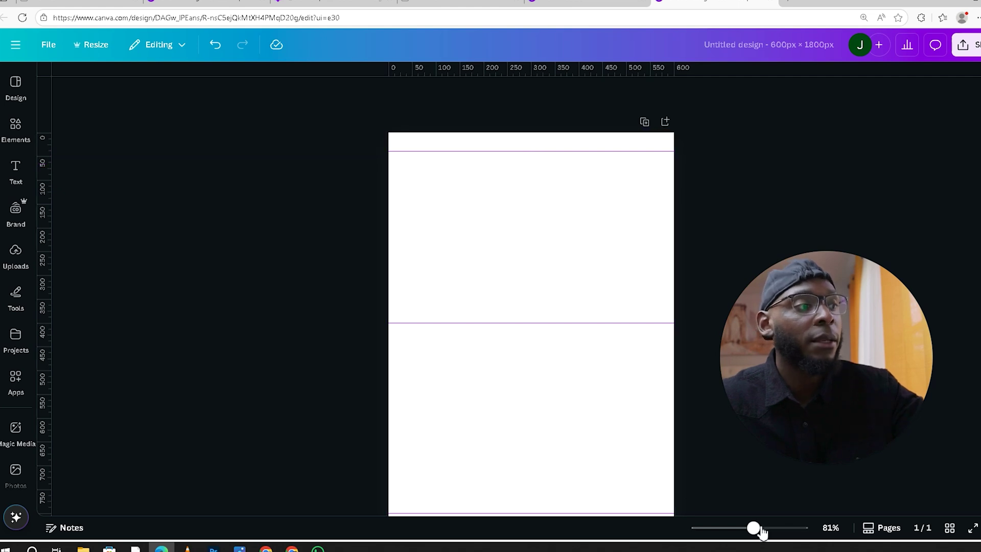
left_click_drag(755, 527, 773, 532)
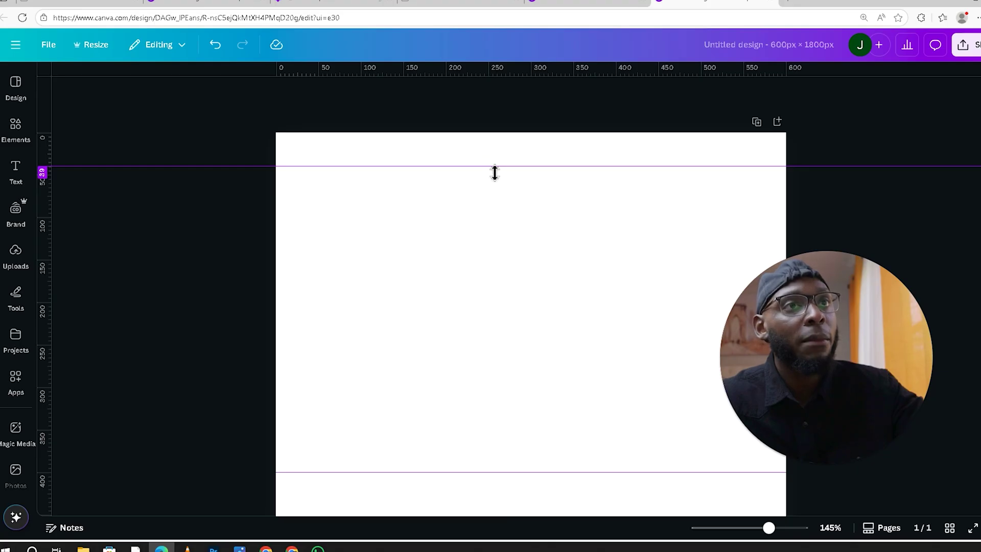
left_click_drag(494, 173, 495, 173)
scroll(598, 401, "down", 1)
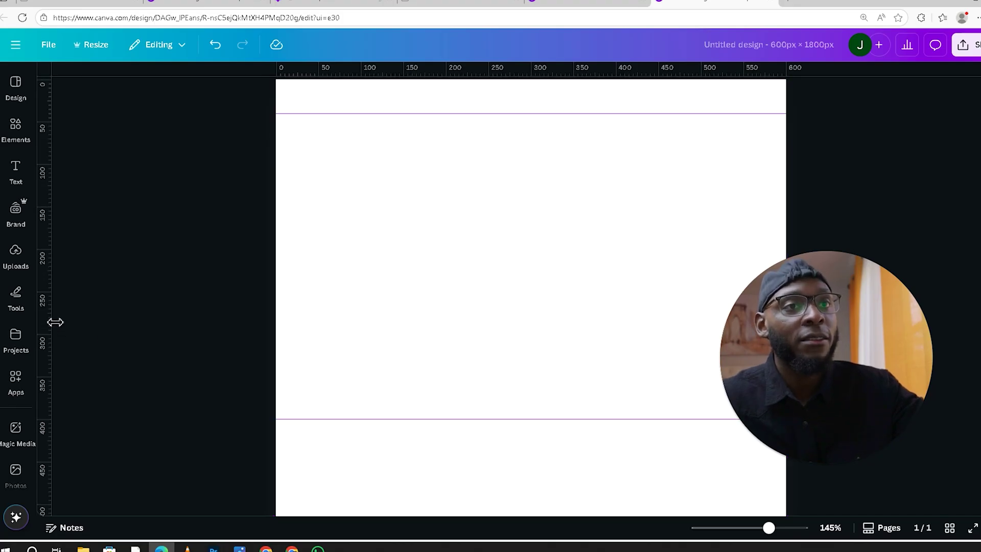
Add vertical margin guides near 24 px on the left and 569 px on the right.
left_click_drag(55, 322, 301, 339)
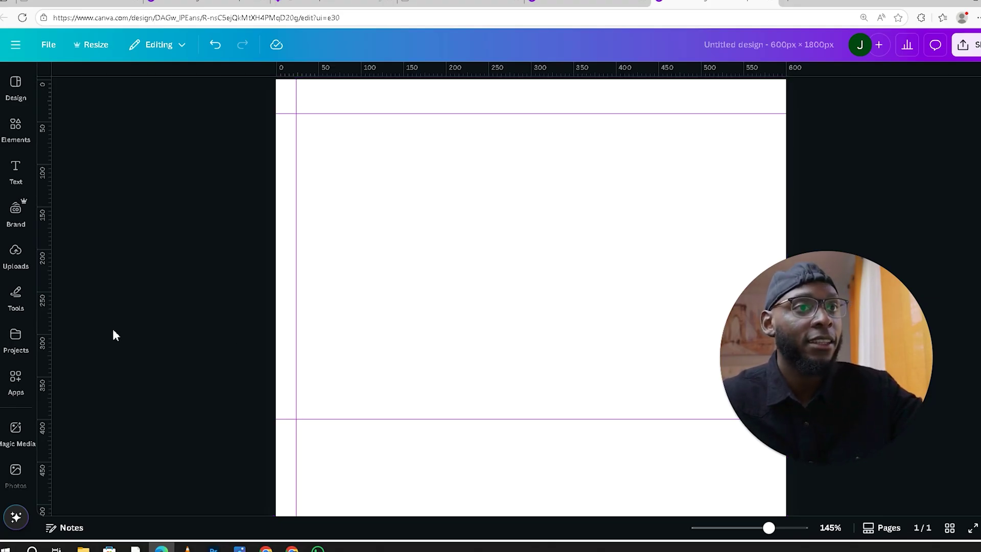
left_click_drag(52, 297, 764, 407)
left_click_drag(768, 528, 743, 516)
scroll(703, 460, "down", 1)
scroll(694, 449, "up", 1)
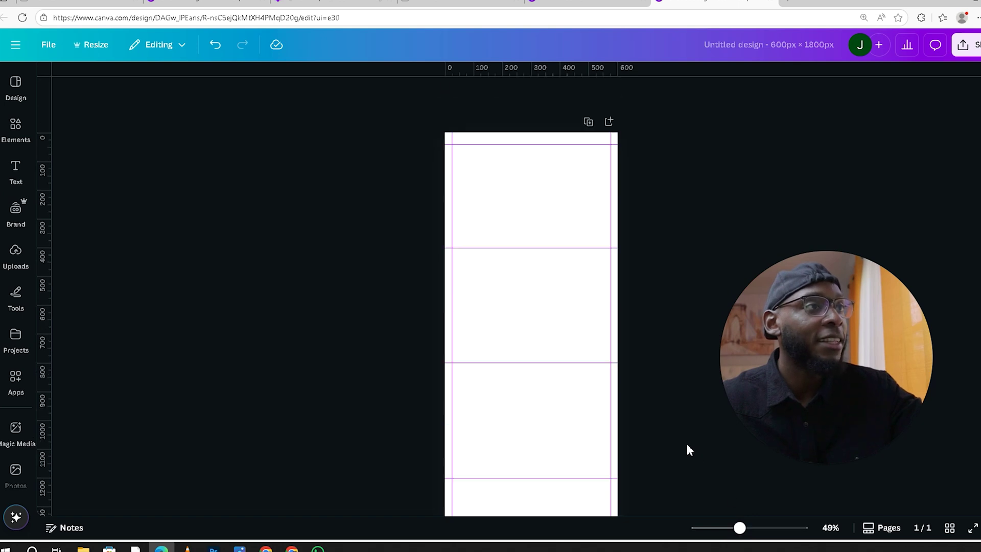
scroll(687, 444, "down", 4)
scroll(688, 449, "up", 3)
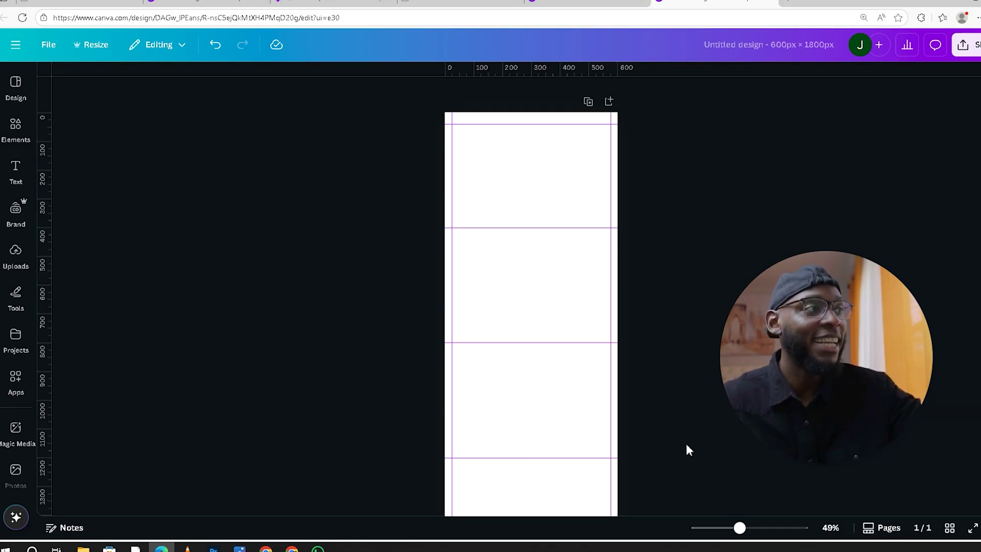
scroll(673, 428, "down", 2)
scroll(673, 428, "down", 1)
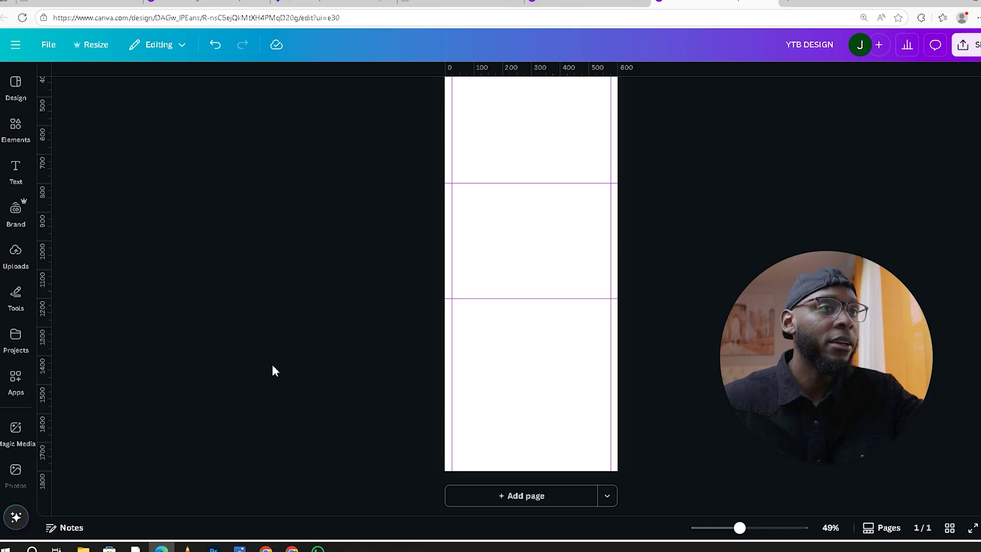
Add the MADEMOISELLE logo from Uploads, enlarged and centred in the bottom section.
left_click(15, 258)
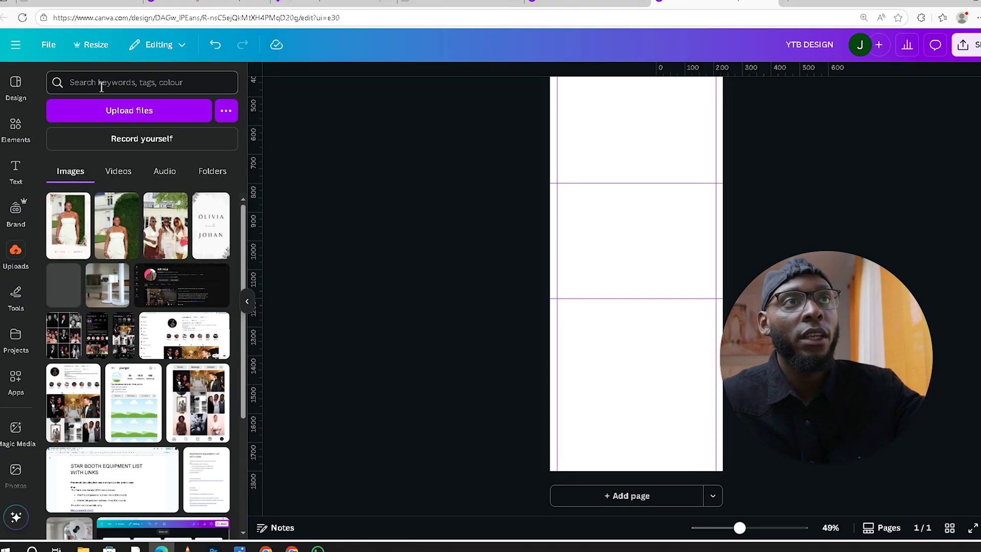
left_click(101, 87)
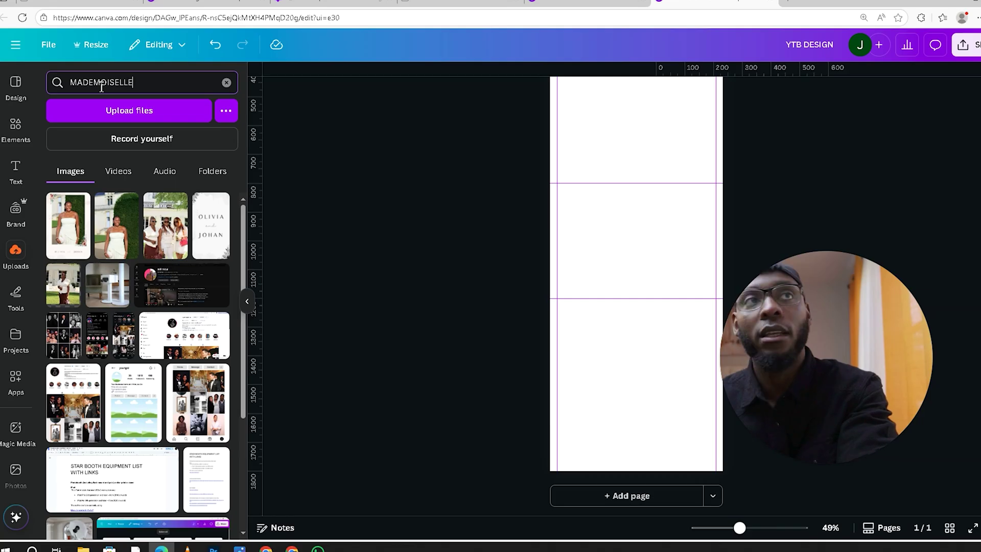
key("Return")
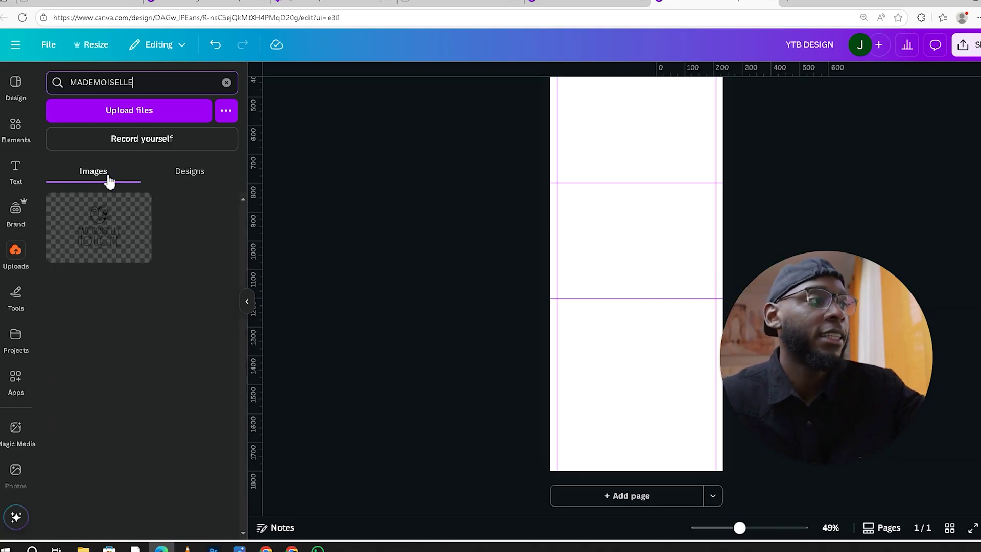
left_click(92, 234)
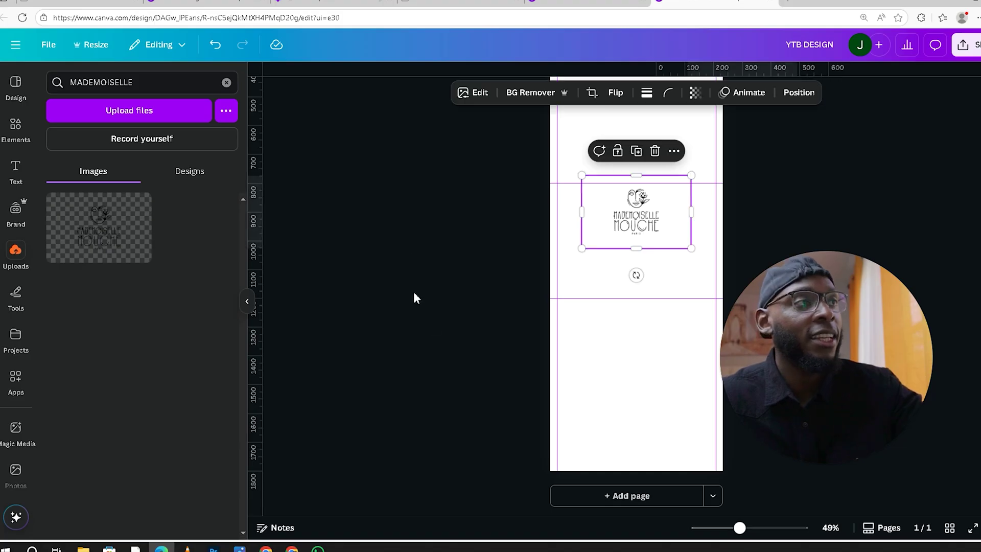
left_click_drag(633, 233, 633, 403)
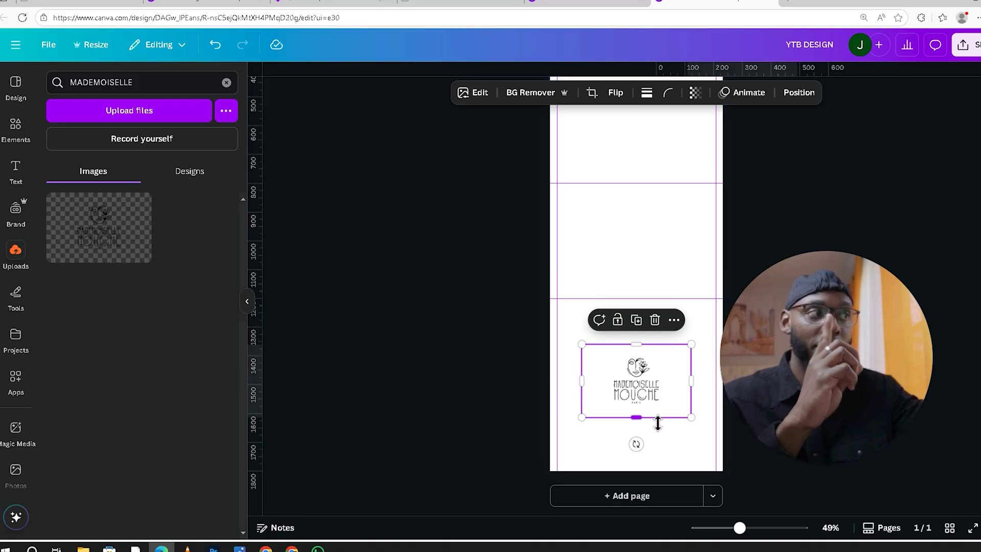
left_click_drag(692, 418, 805, 493)
left_click_drag(681, 446, 643, 416)
left_click_drag(769, 474, 806, 498)
left_click_drag(656, 422, 642, 410)
left_click(824, 476)
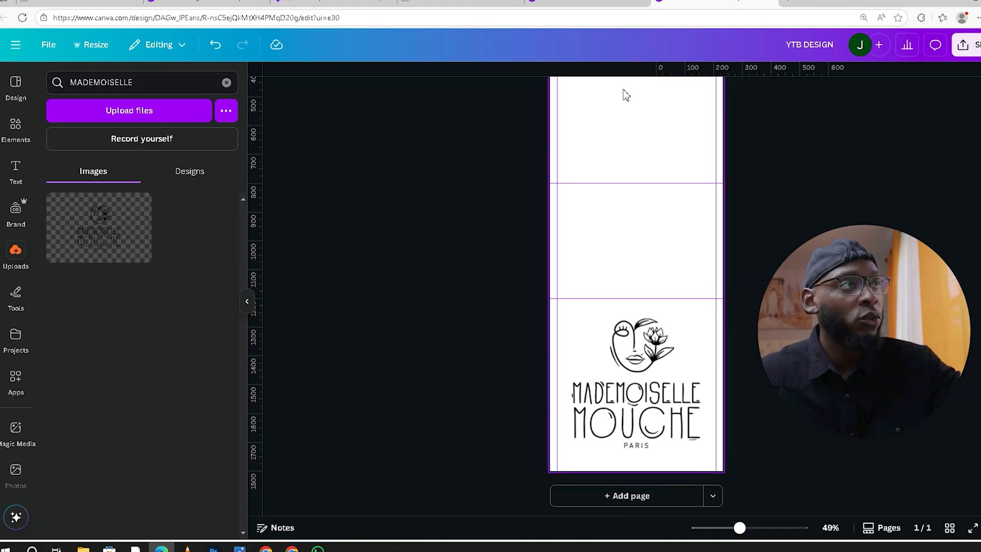
Add a horizontal guide at about 1769 px near the bottom edge.
left_click_drag(509, 78, 590, 469)
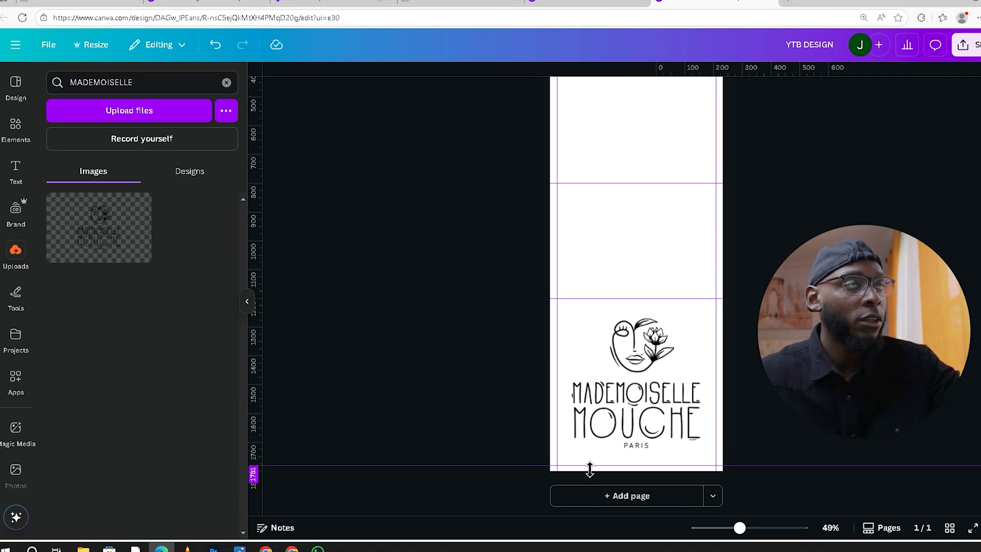
left_click_drag(590, 469, 595, 463)
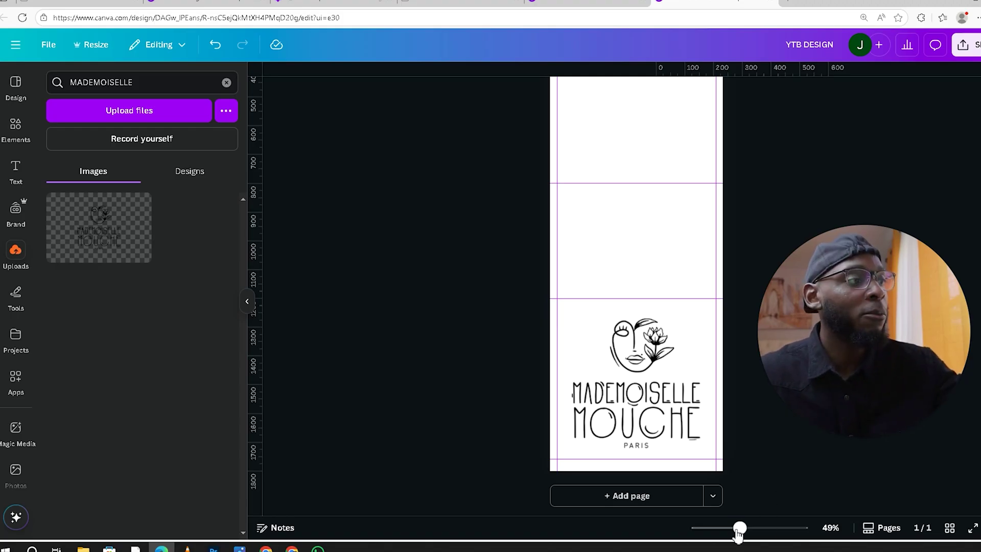
left_click_drag(739, 529, 726, 530)
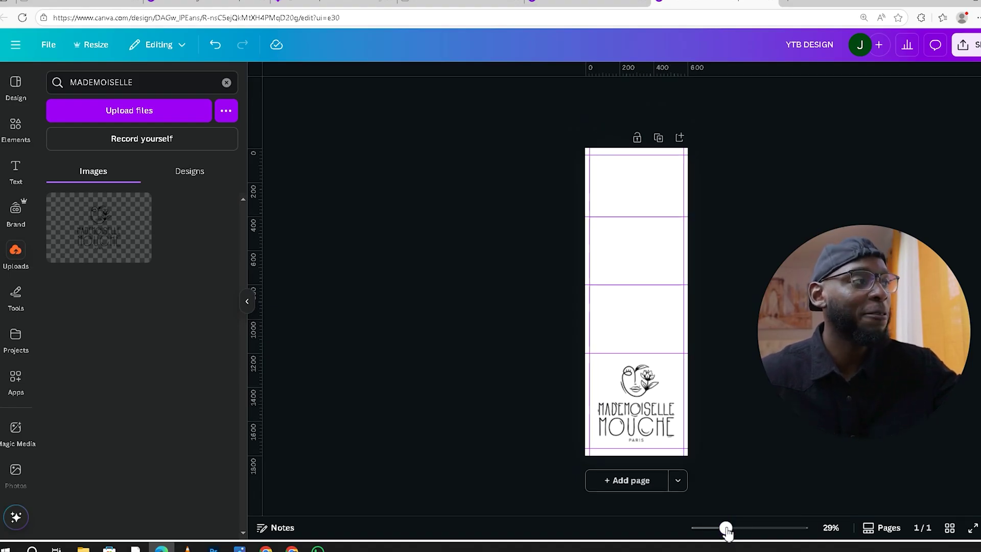
Add the first landscape frame from the Elements Frames set and move it into the top band.
left_click(15, 134)
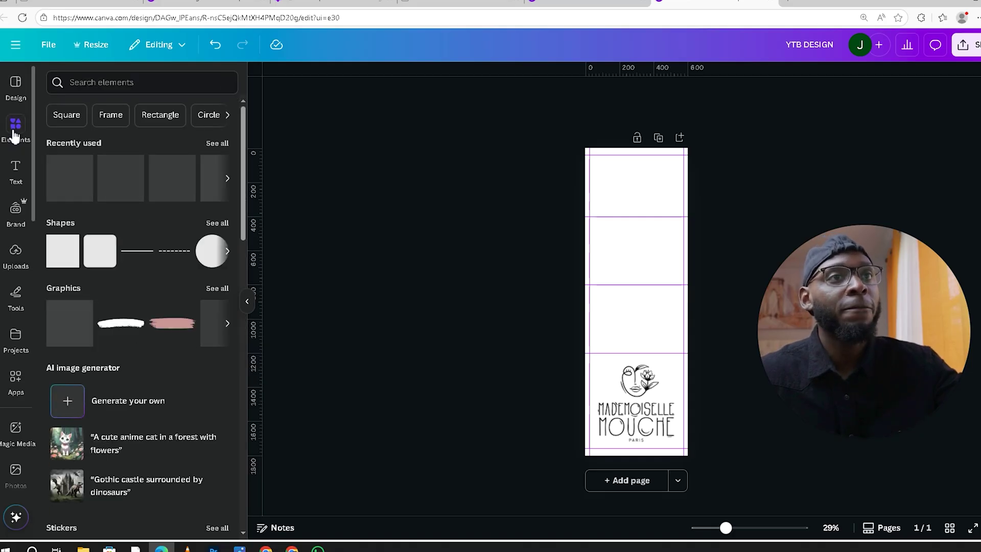
left_click(108, 117)
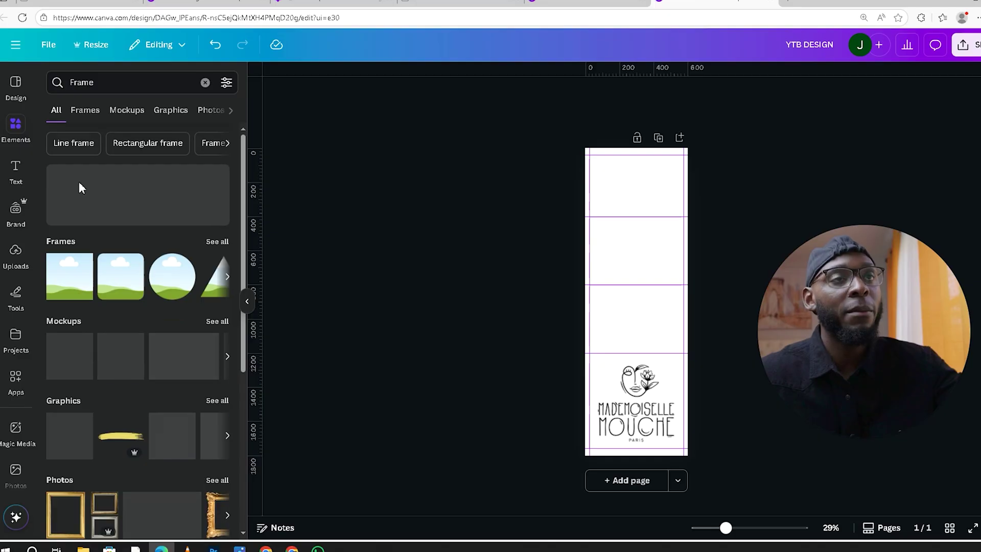
left_click(74, 282)
left_click_drag(635, 318, 630, 205)
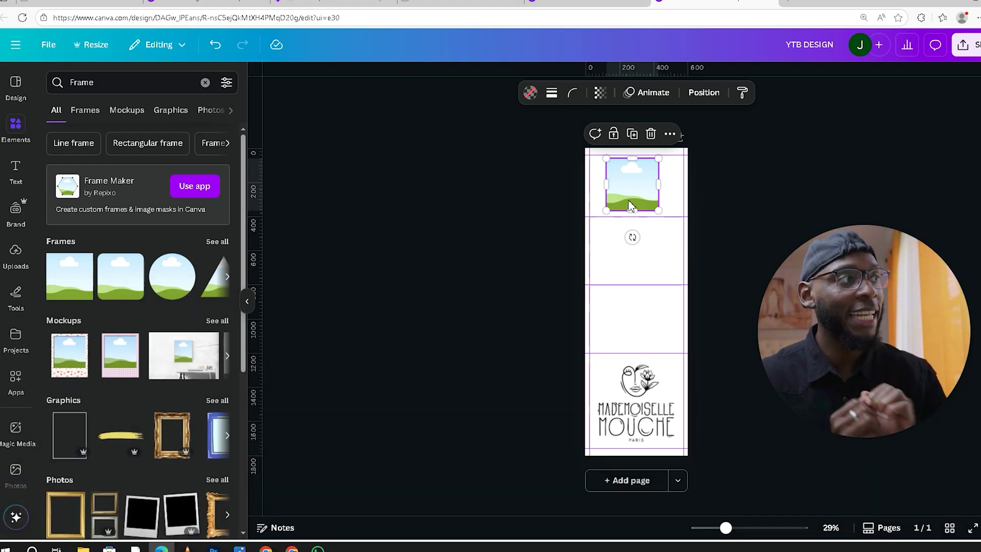
Size the photo frame to width 1800 and height 1200 px with its ratio locked.
left_click(705, 94)
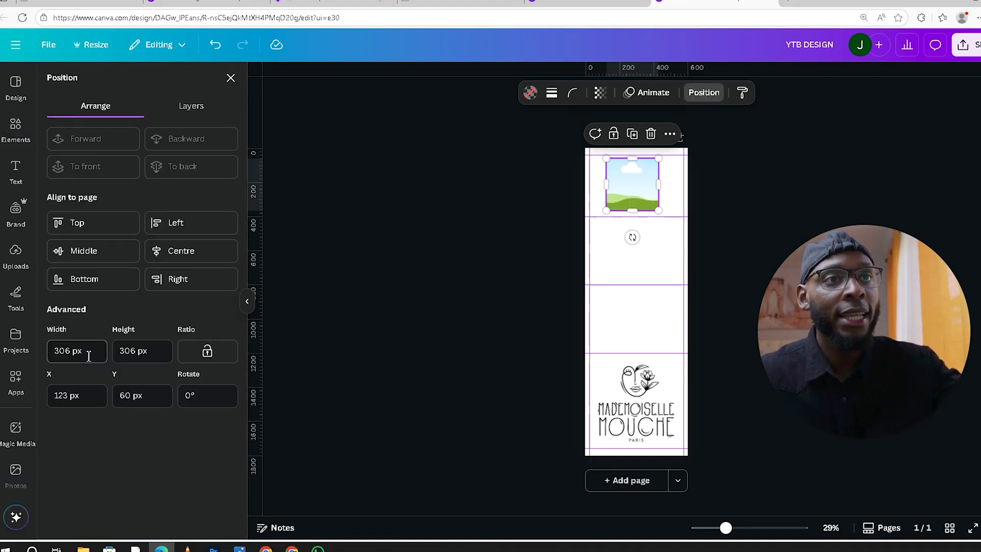
left_click(47, 352)
type("1800")
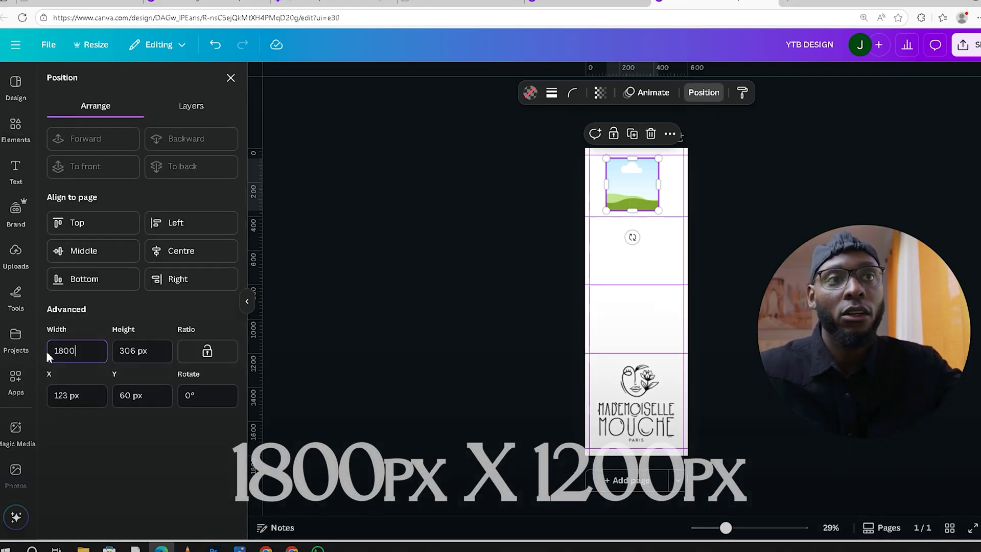
left_click(114, 353)
type("1200")
key("Return")
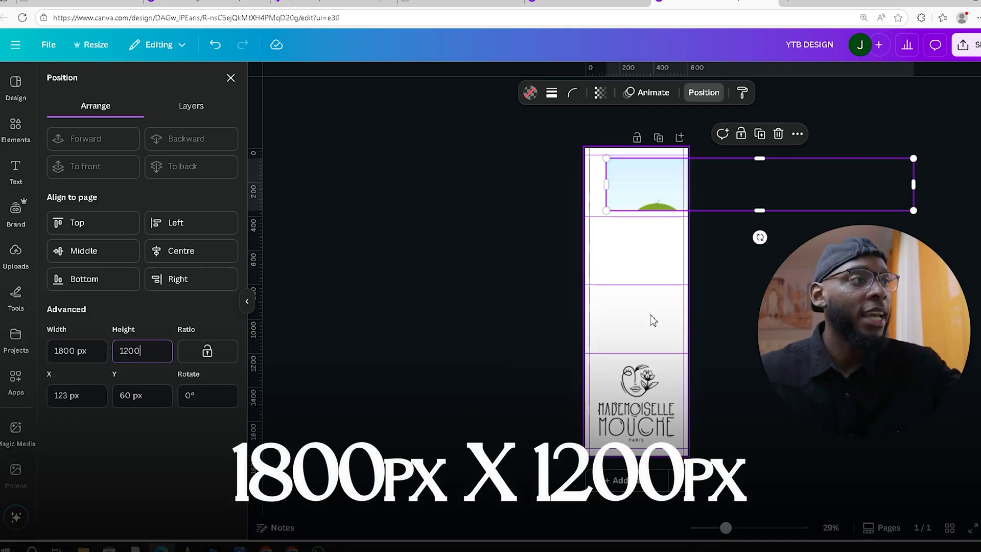
key("Escape")
left_click(643, 311)
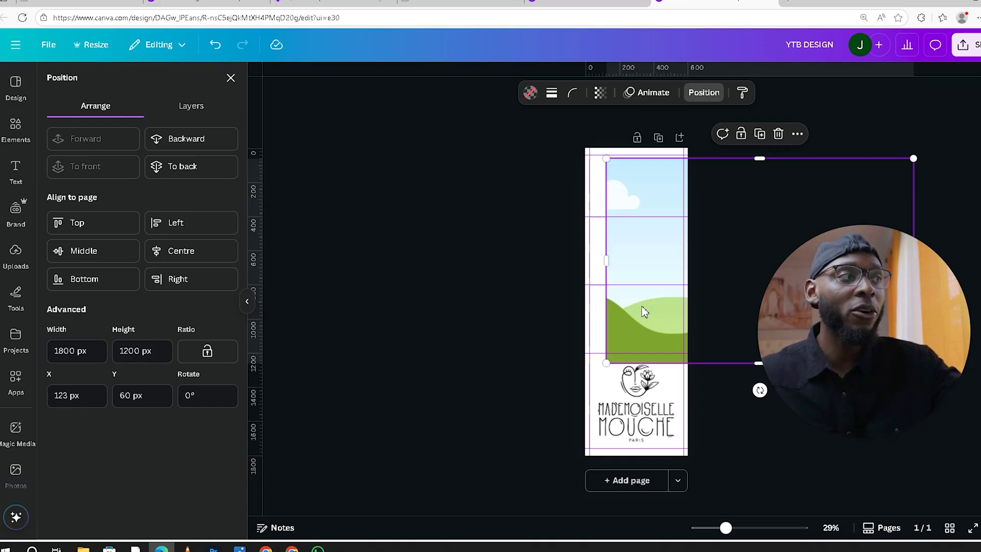
left_click(208, 351)
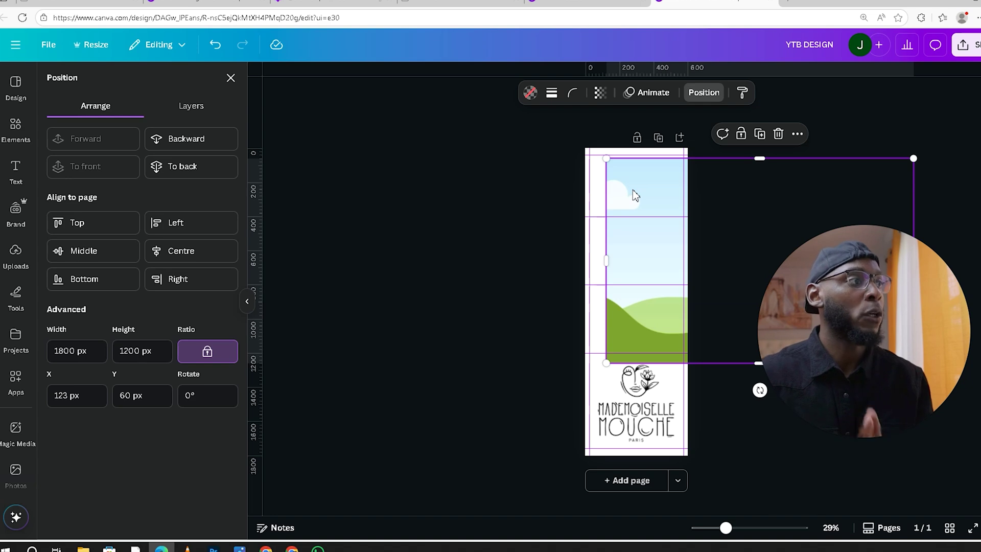
Scale the 3:2 photo frame down proportionally and move it onto the strip.
left_click_drag(617, 171, 689, 217)
left_click_drag(746, 251, 654, 245)
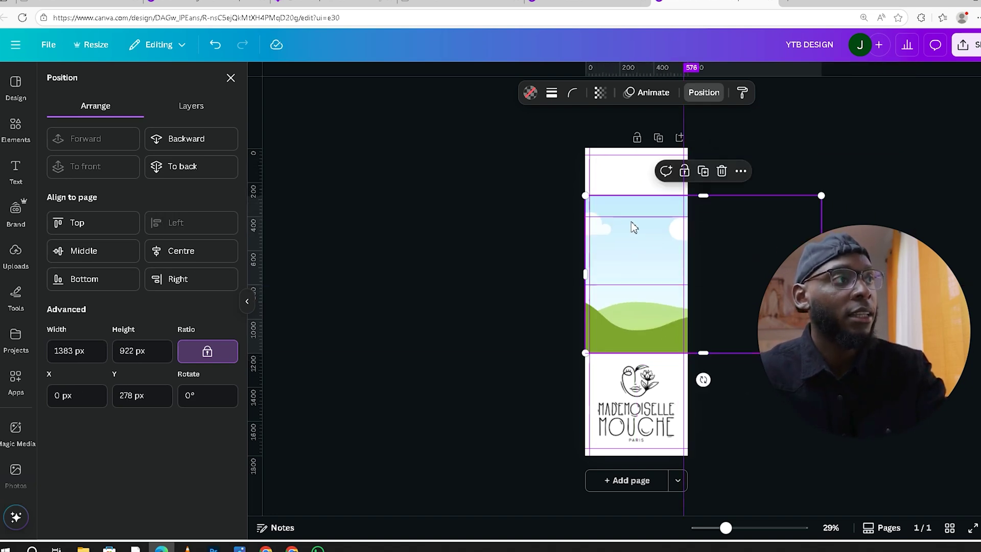
left_click_drag(586, 197, 620, 185)
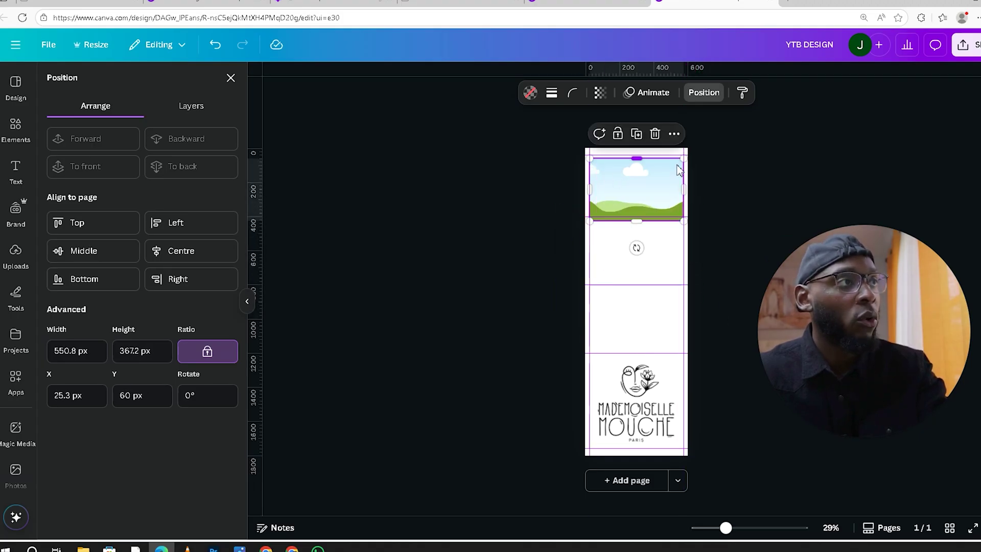
left_click_drag(728, 530, 752, 530)
scroll(683, 400, "up", 5)
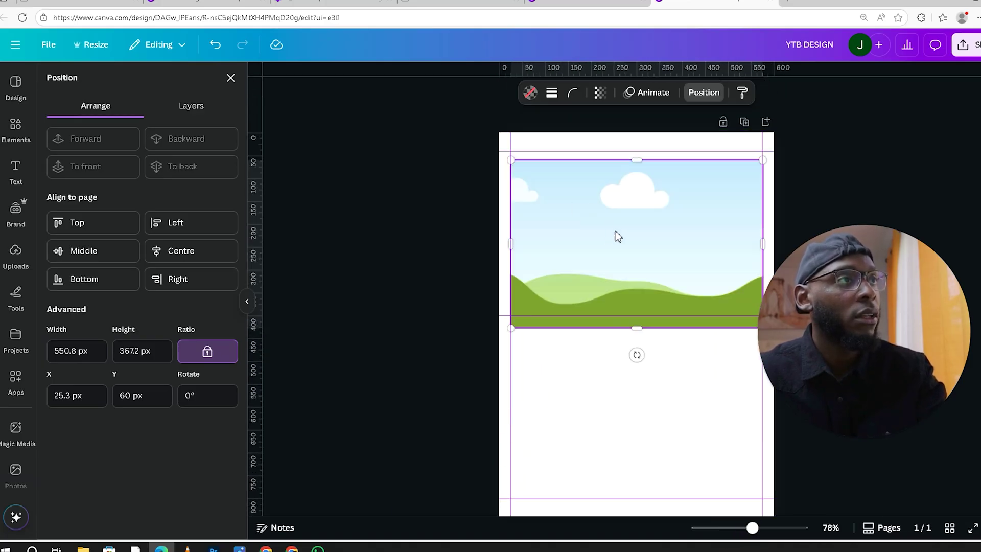
Fit the frame at about 514 × 343 px inside the top margin guides, then duplicate it.
left_click_drag(663, 199, 660, 201)
left_click_drag(756, 161, 739, 172)
mouse_move(662, 216)
left_mouse_down()
mouse_move(674, 216)
mouse_move(670, 204)
left_mouse_up()
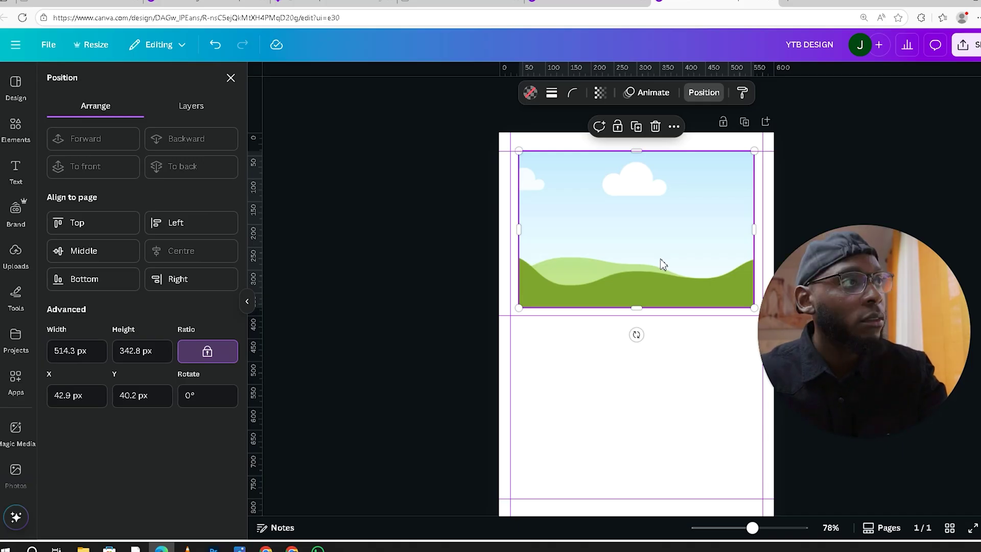
left_click_drag(663, 264, 661, 262)
left_click(673, 373)
left_click(661, 282)
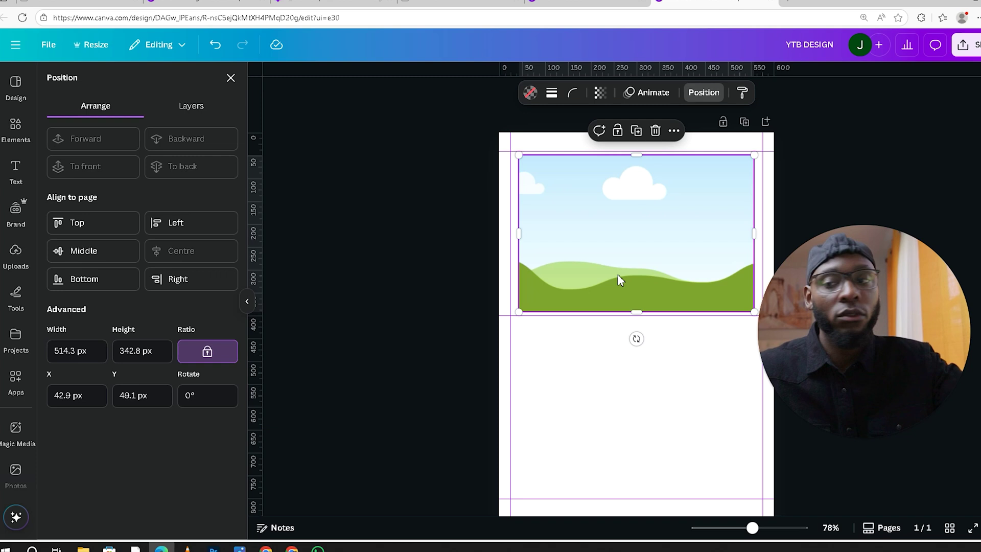
key("ctrl+d")
Stack frame copies in bands two and three, then zoom out to view the whole strip.
left_click_drag(670, 267, 662, 425)
scroll(659, 409, "down", 5)
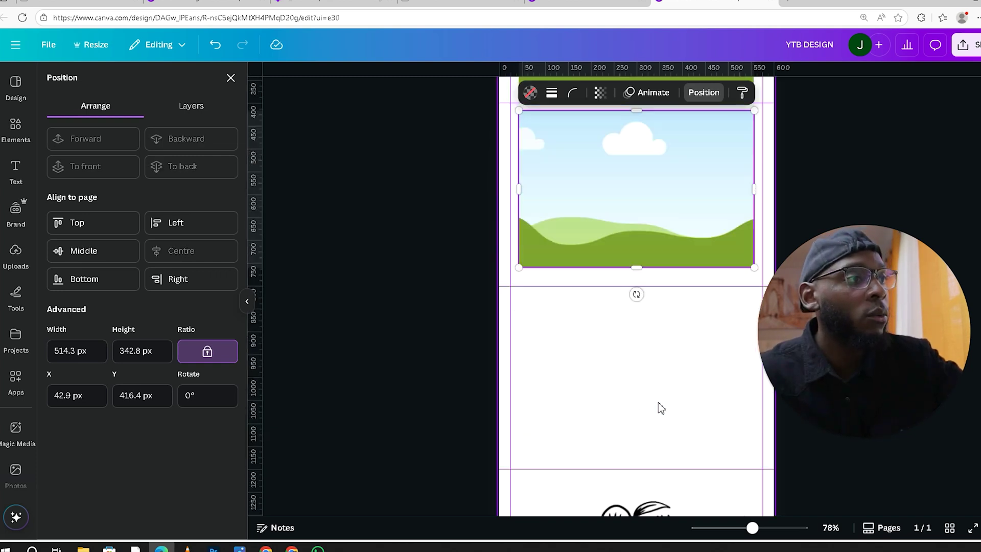
key("ctrl+d")
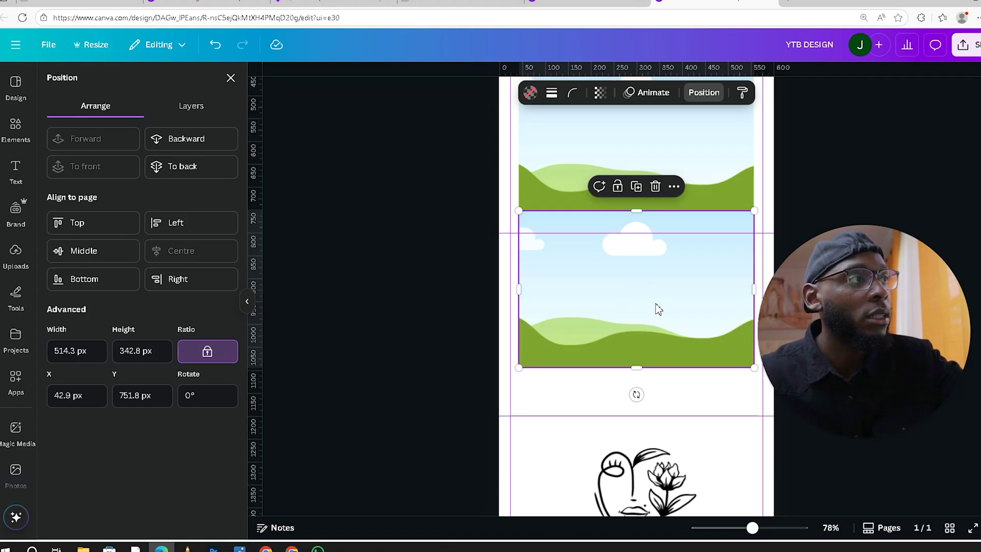
scroll(656, 286, "up", 4)
scroll(661, 259, "down", 6)
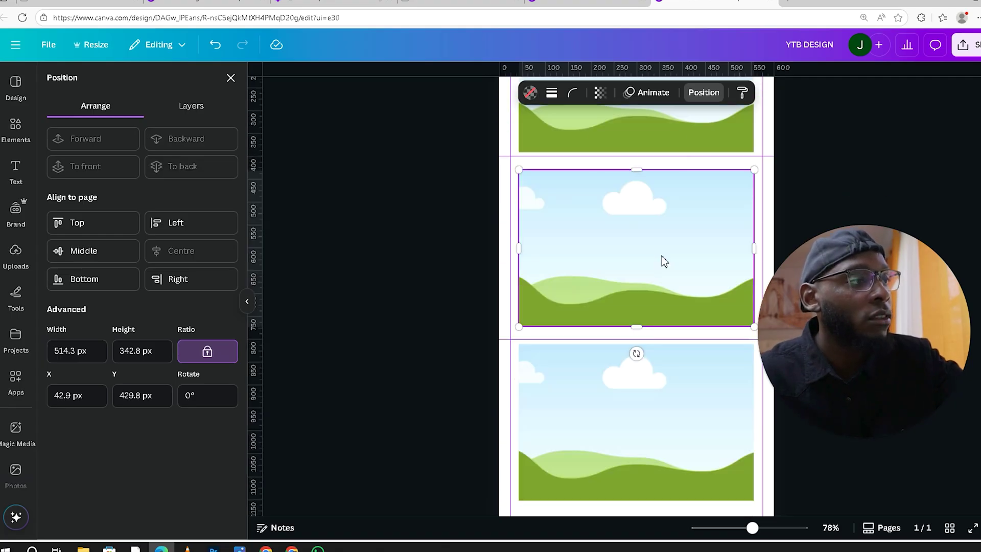
left_click_drag(752, 527, 734, 527)
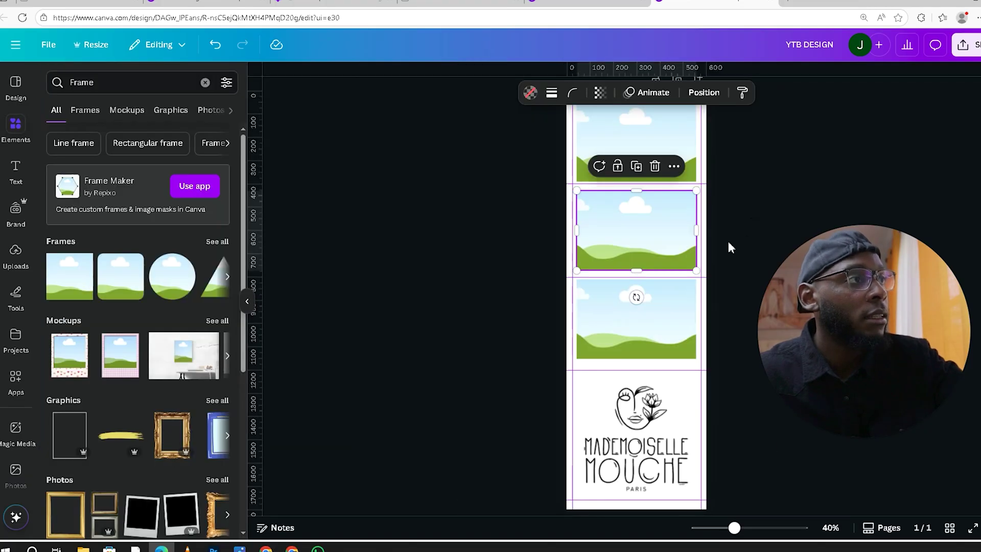
left_click(730, 247)
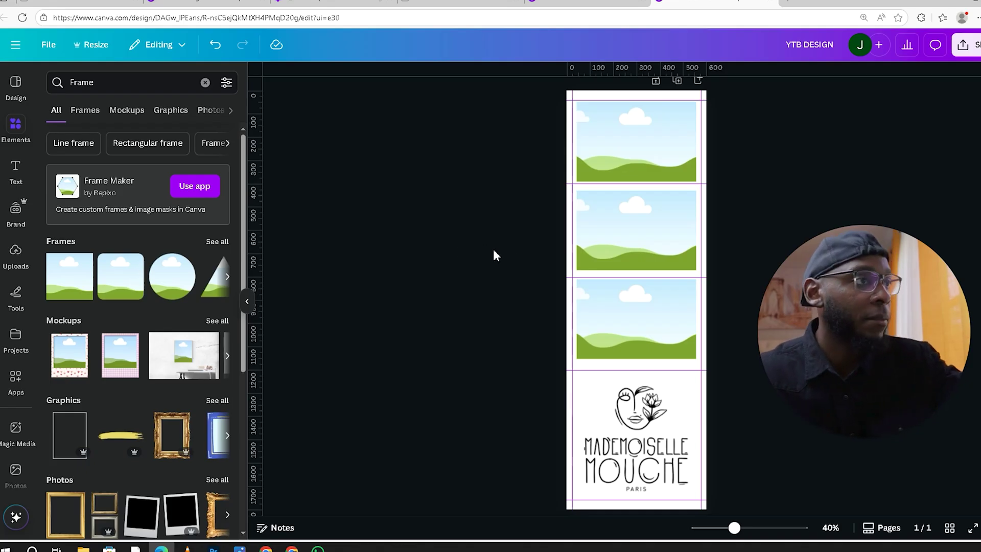
scroll(562, 220, "up", 1)
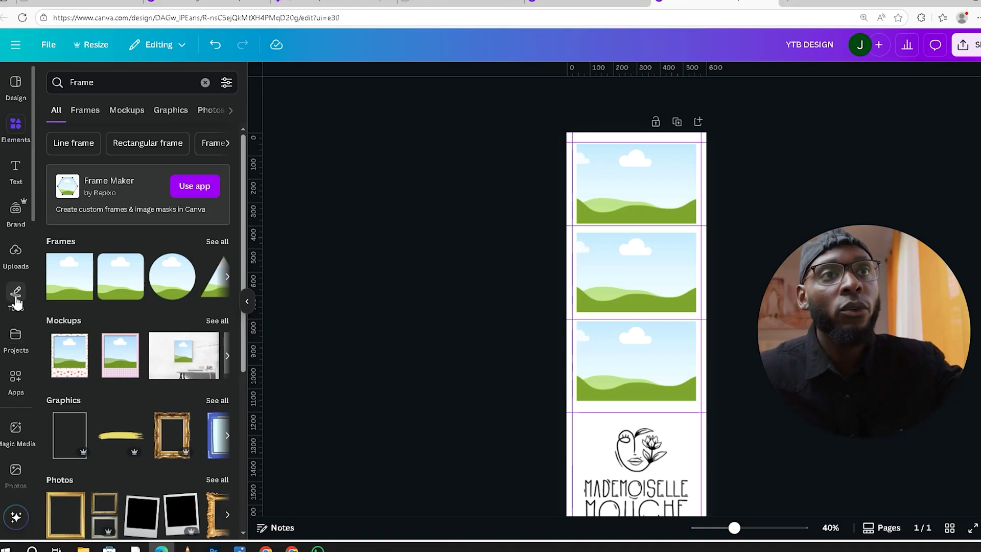
Fill frames one to three with the three-women, checkered-shirt couple and man-with-blonde-woman uploads.
left_click(16, 253)
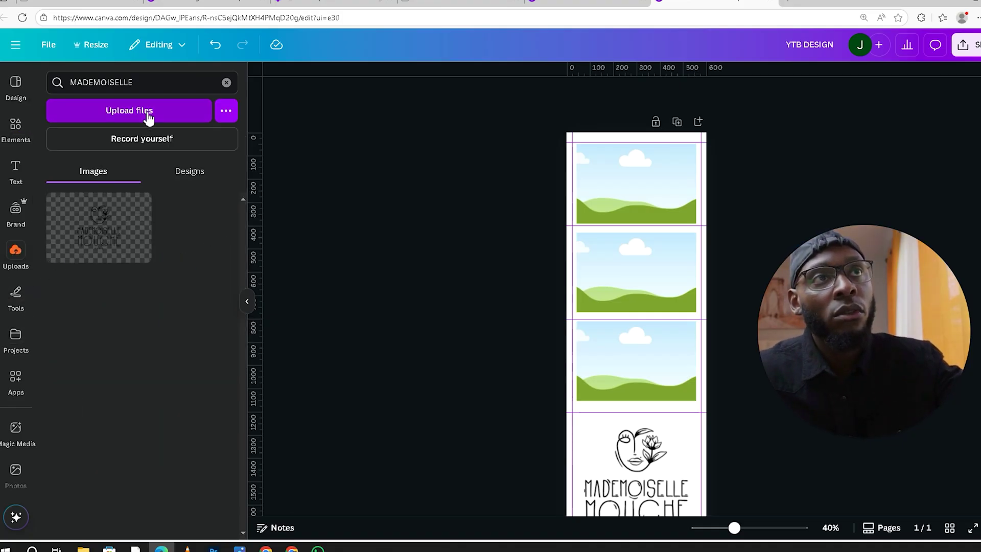
scroll(235, 333, "down", 1)
scroll(227, 337, "down", 5)
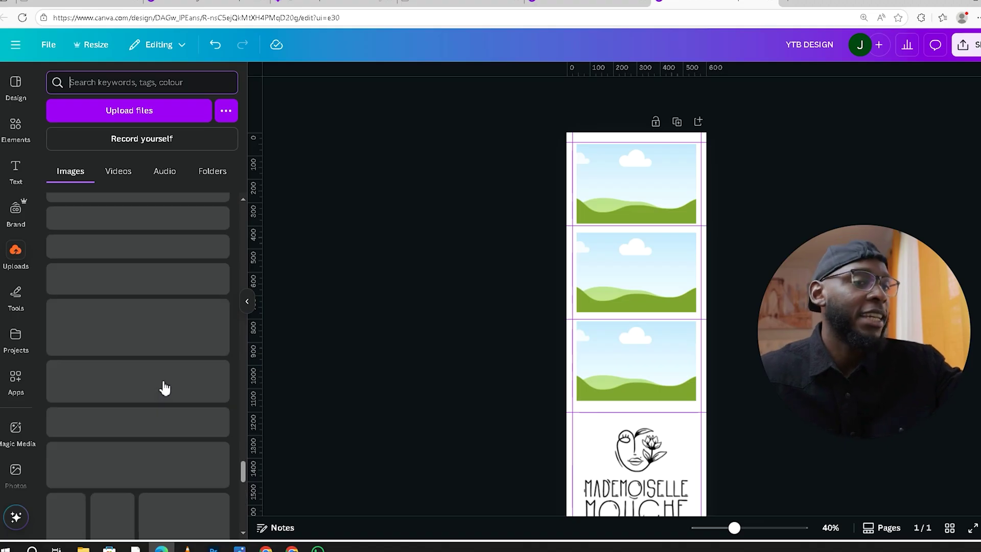
scroll(164, 381, "down", 2)
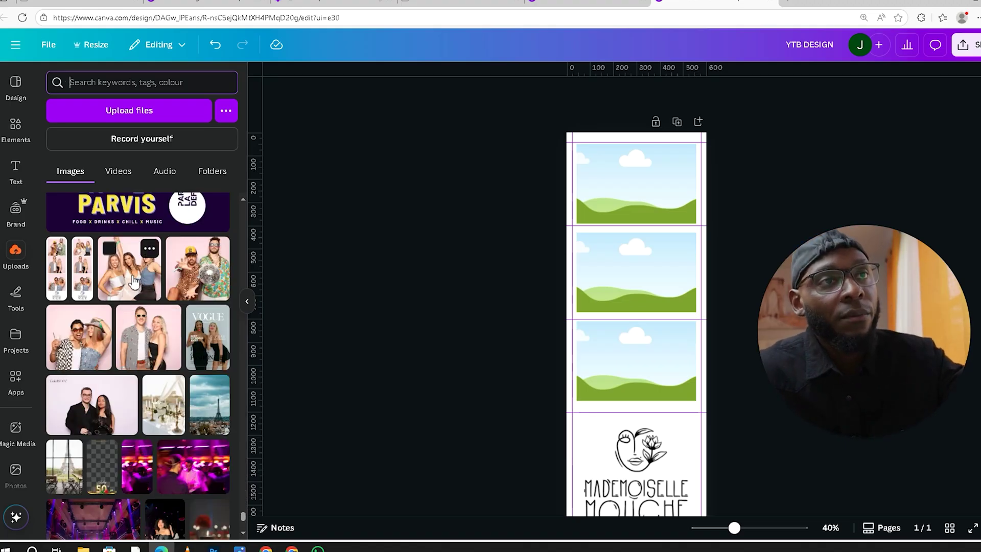
left_click_drag(134, 280, 636, 184)
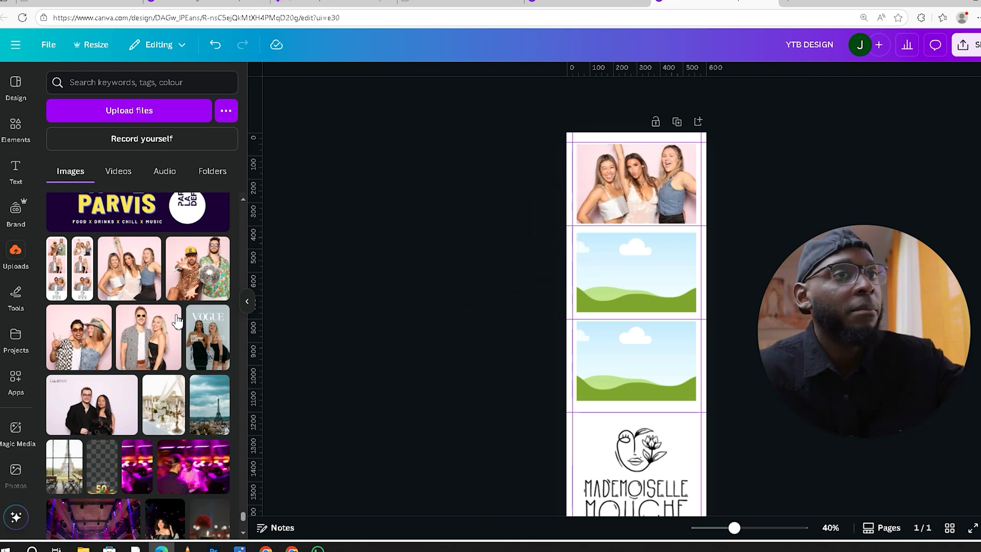
left_click_drag(93, 348, 636, 273)
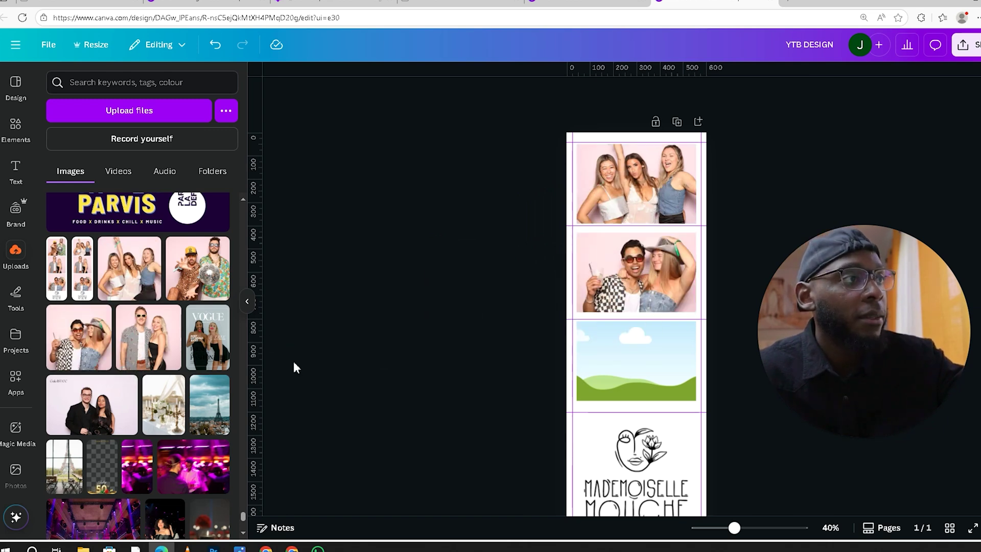
left_click_drag(134, 333, 629, 388)
left_click(434, 344)
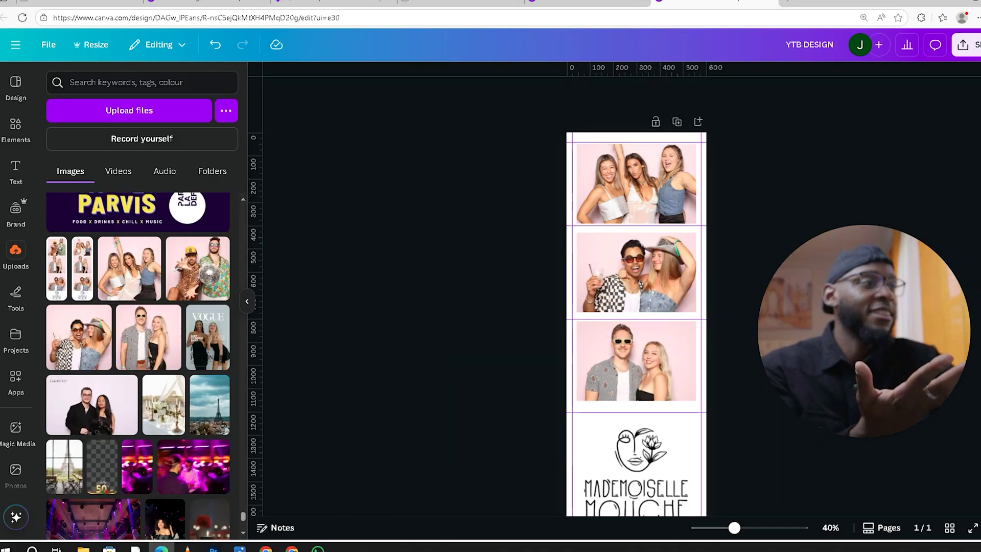
scroll(302, 127, "down", 3)
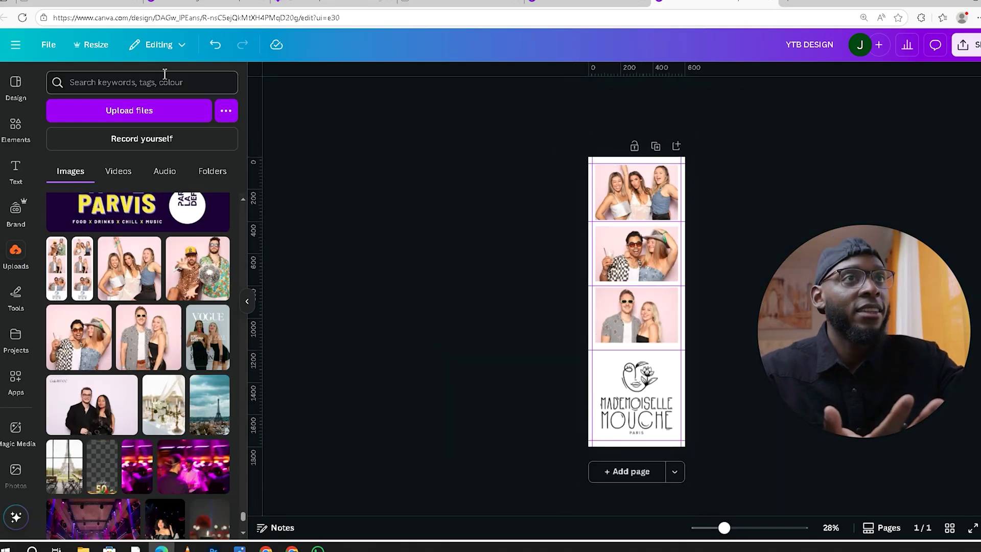
Turn off Show rulers and guides in the File settings.
left_click(53, 46)
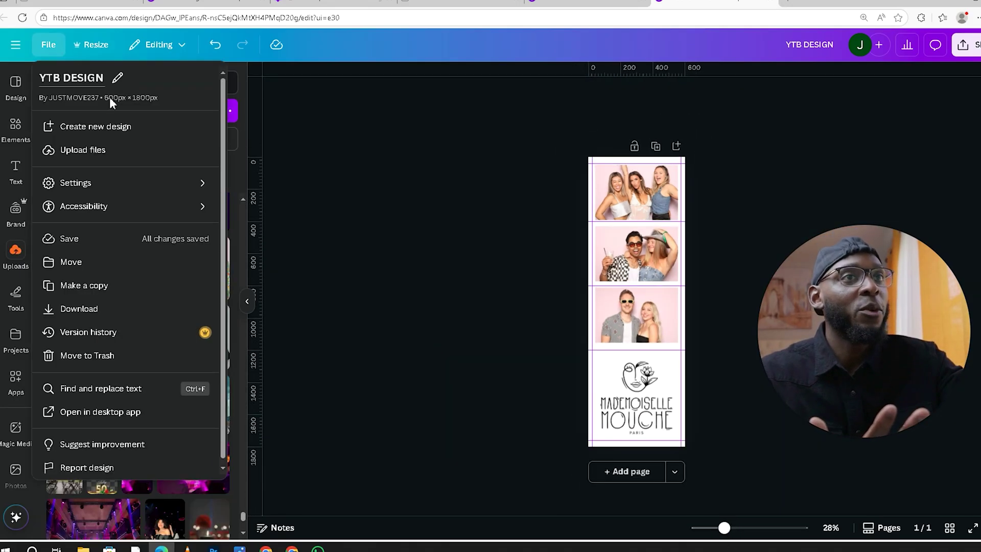
mouse_move(109, 182)
left_click(296, 197)
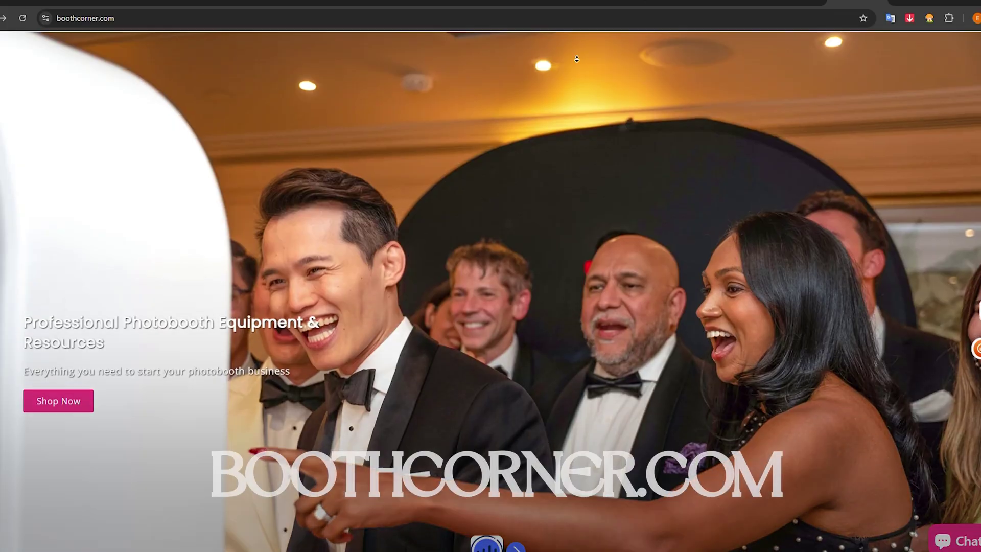
scroll(578, 73, "down", 10)
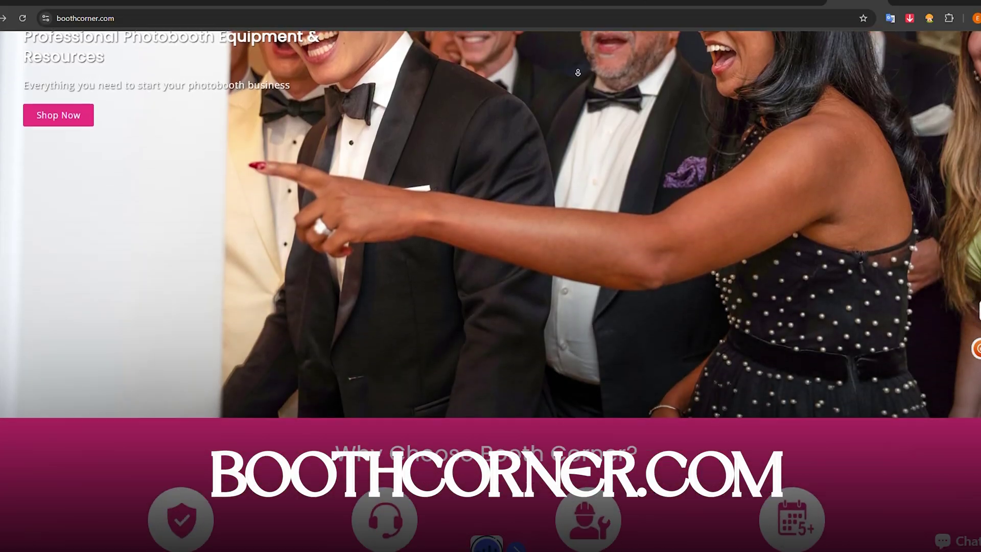
scroll(579, 74, "down", 3)
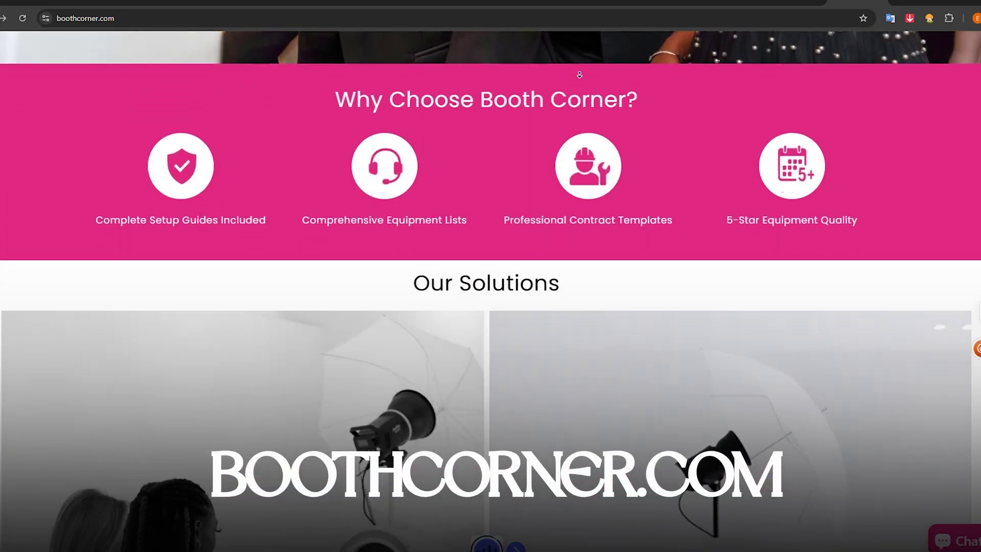
scroll(579, 75, "down", 10)
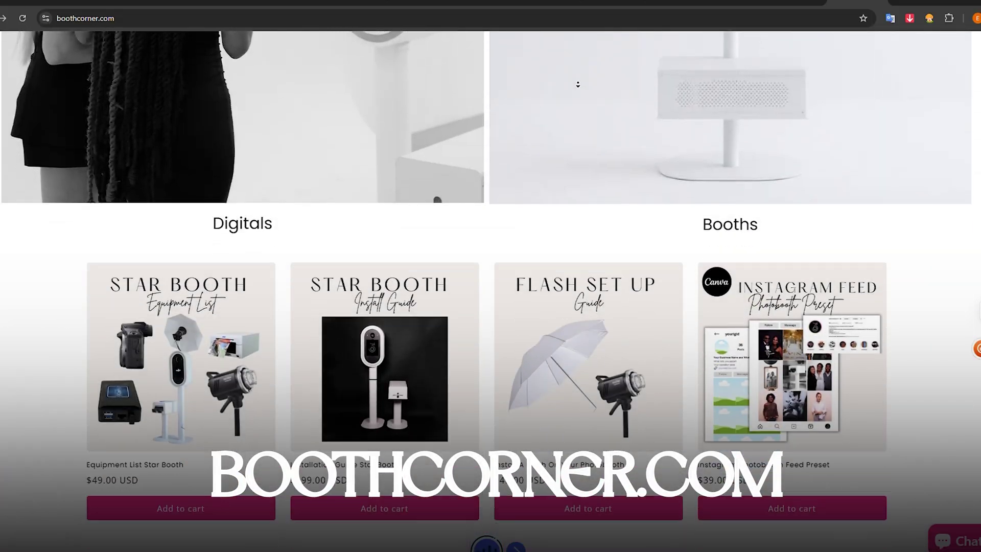
scroll(578, 84, "down", 15)
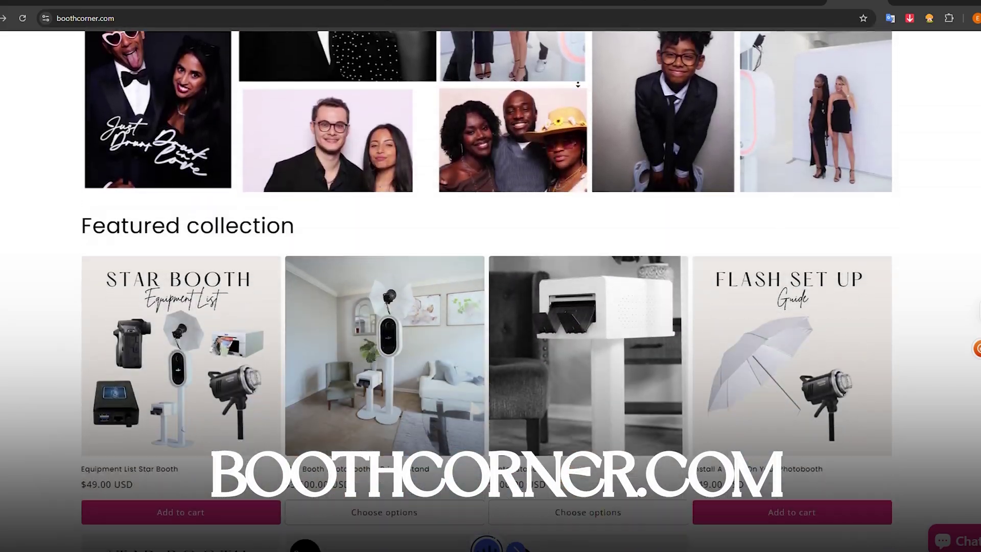
scroll(578, 84, "down", 20)
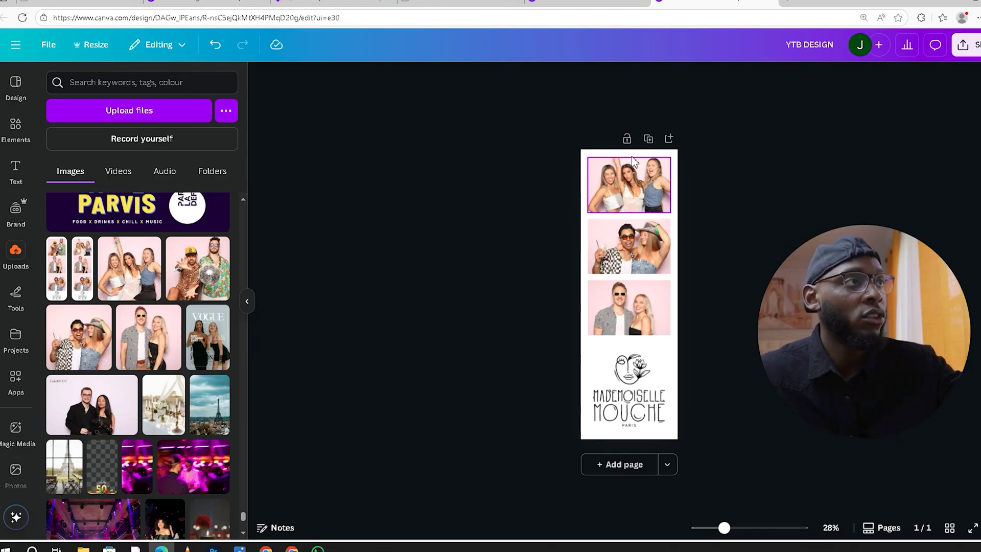
key("ctrl+d")
Detach and delete the first photo on page 2, then detach the next photo.
right_click(656, 299)
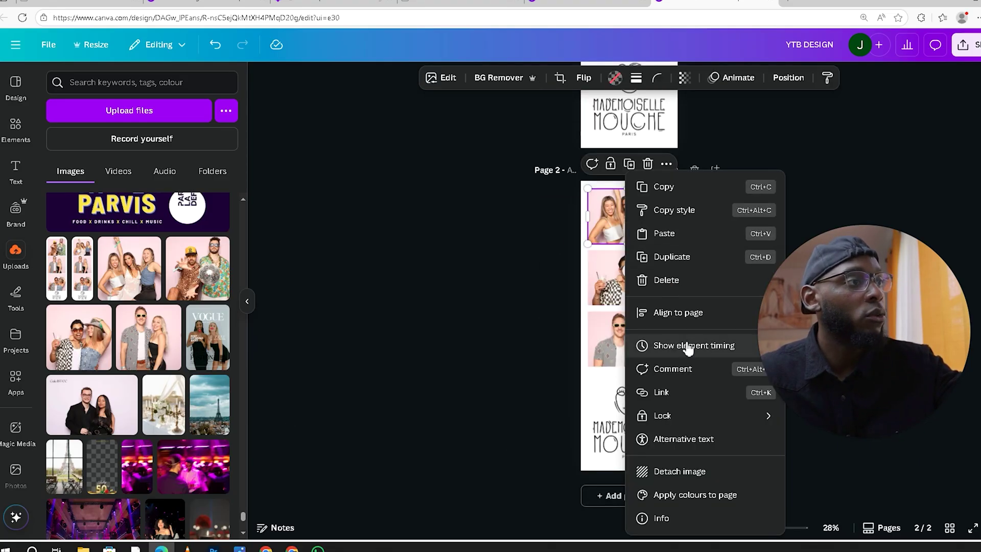
left_click(683, 471)
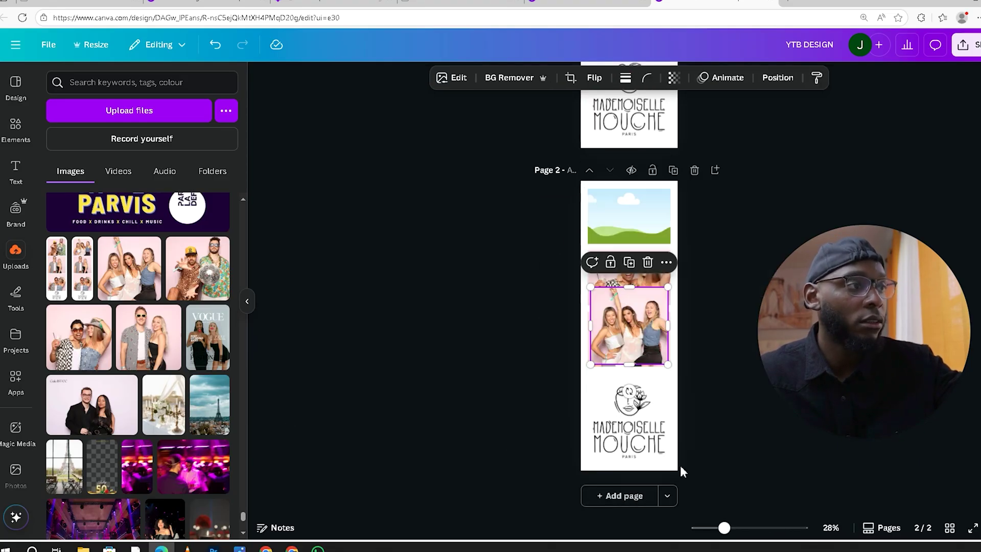
key("Delete")
right_click(630, 338)
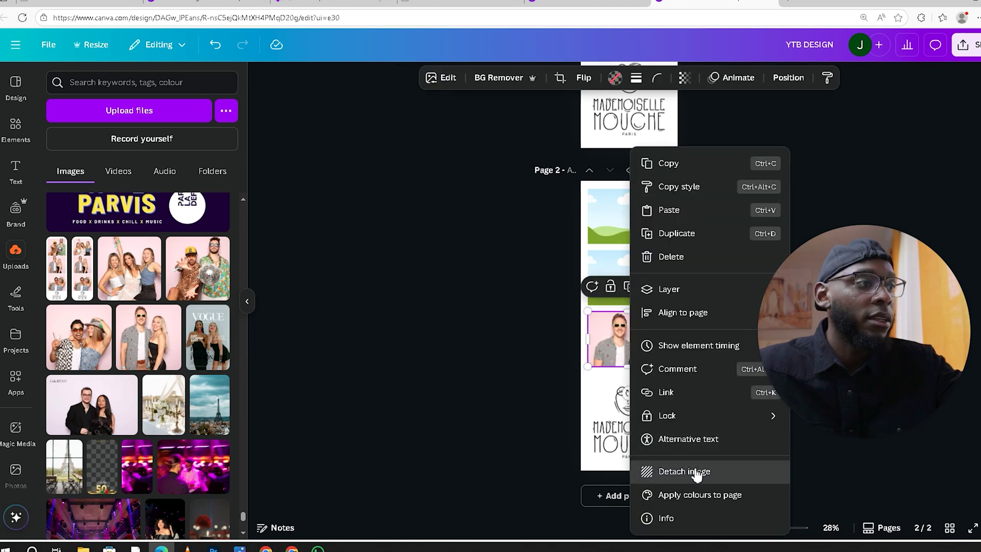
left_click(697, 469)
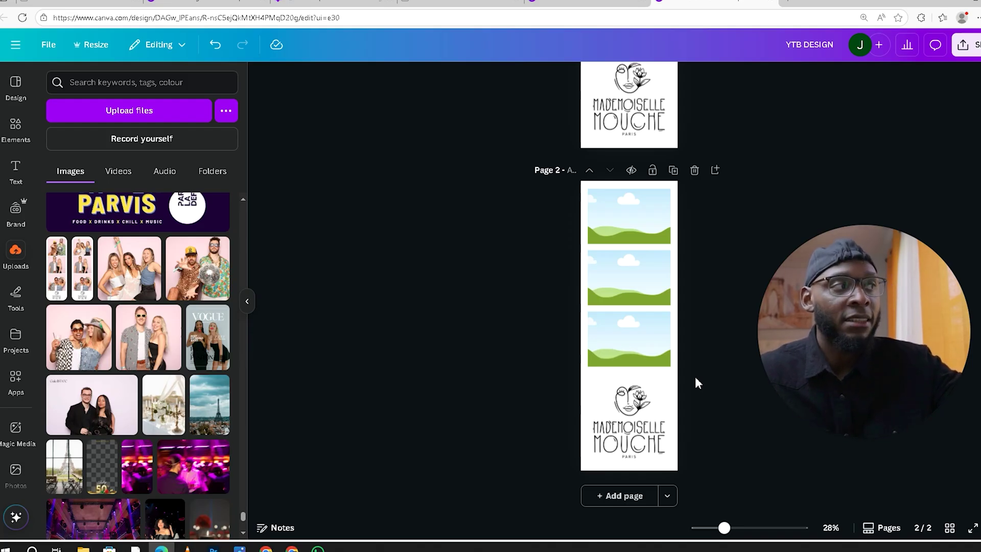
Title Page 2 DESIGN xyz EVENT and download only that page as a PNG.
type("N")
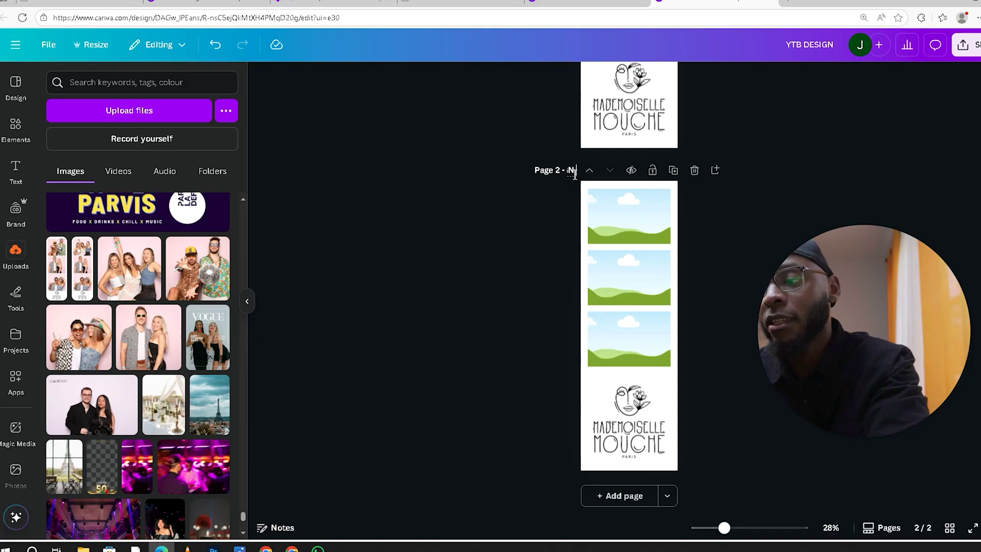
type("ya")
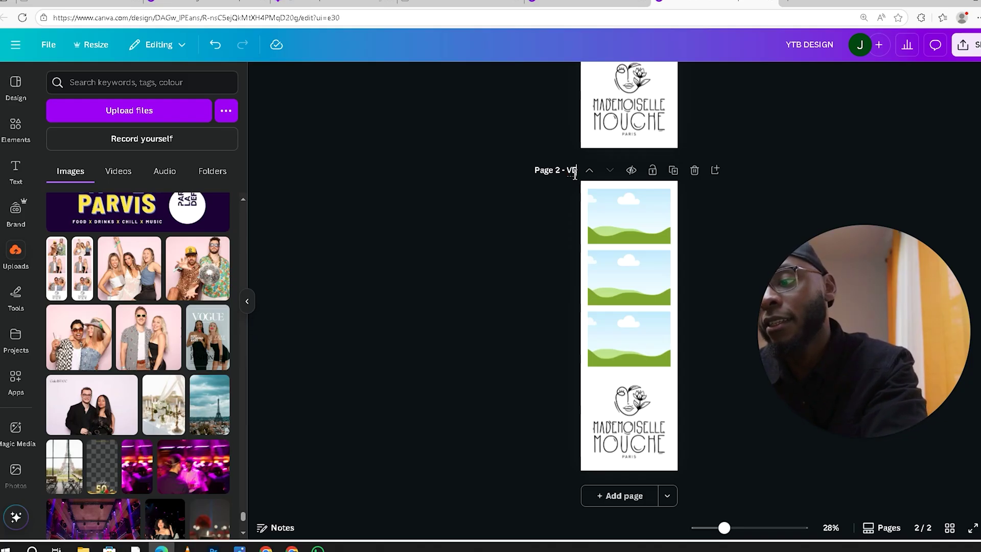
left_click(715, 271)
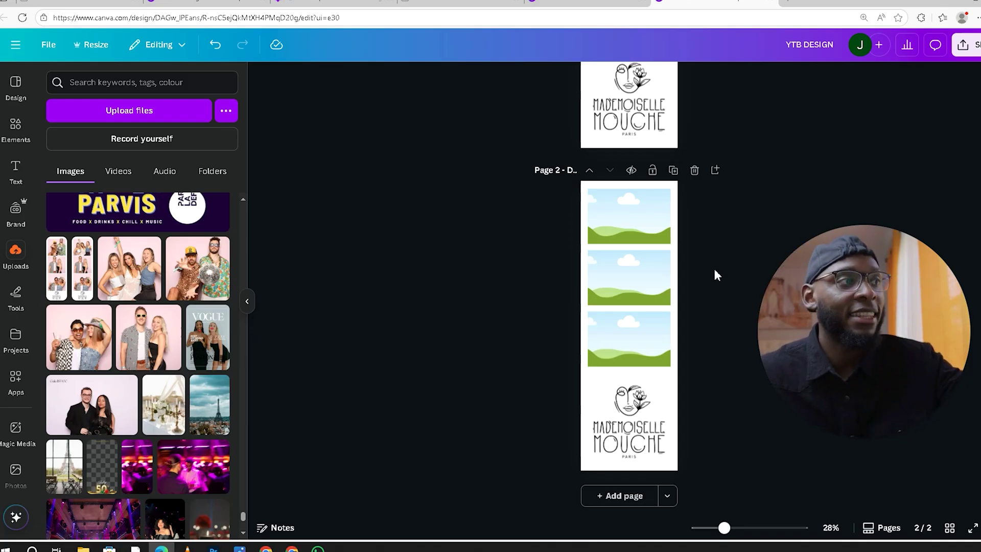
left_click(975, 51)
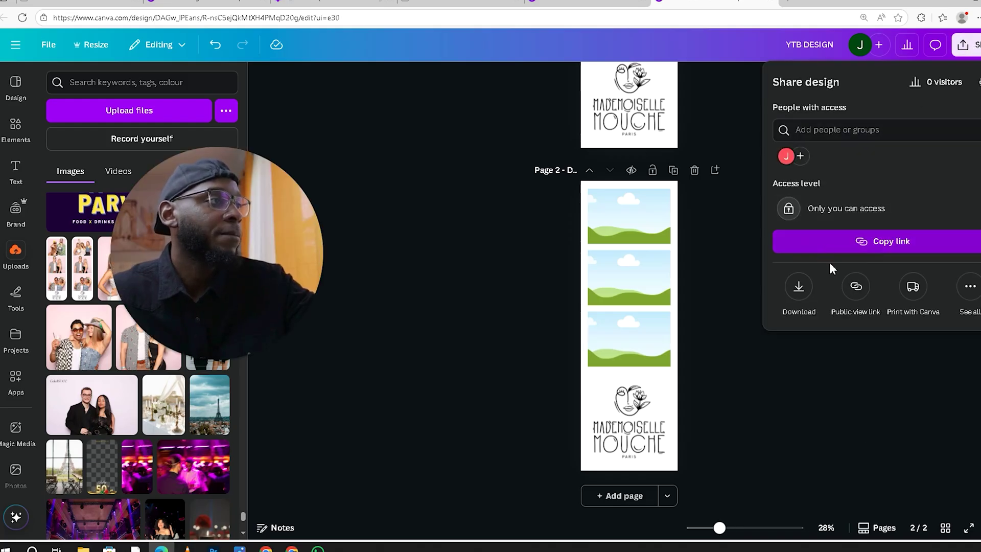
left_click(799, 287)
left_click(876, 289)
left_click(789, 343)
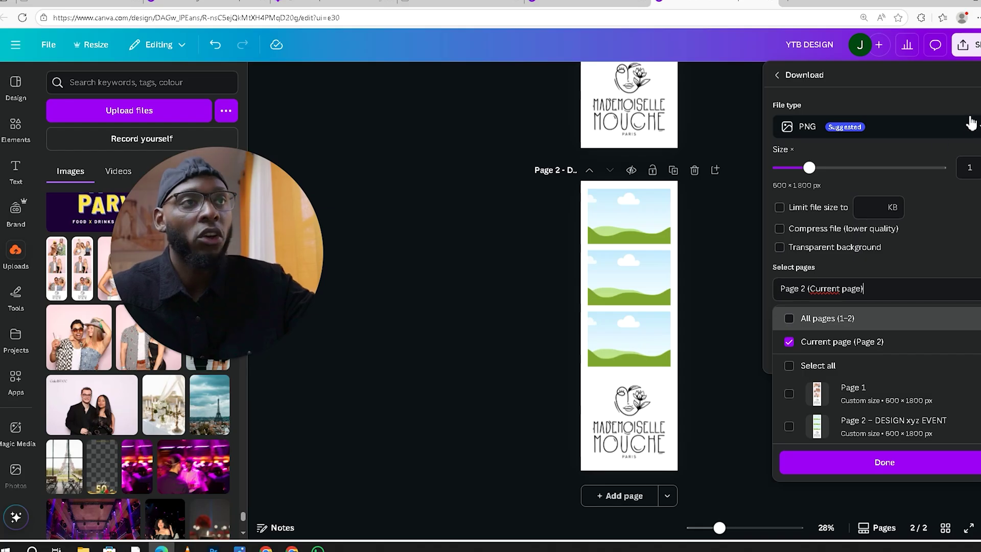
left_click(894, 463)
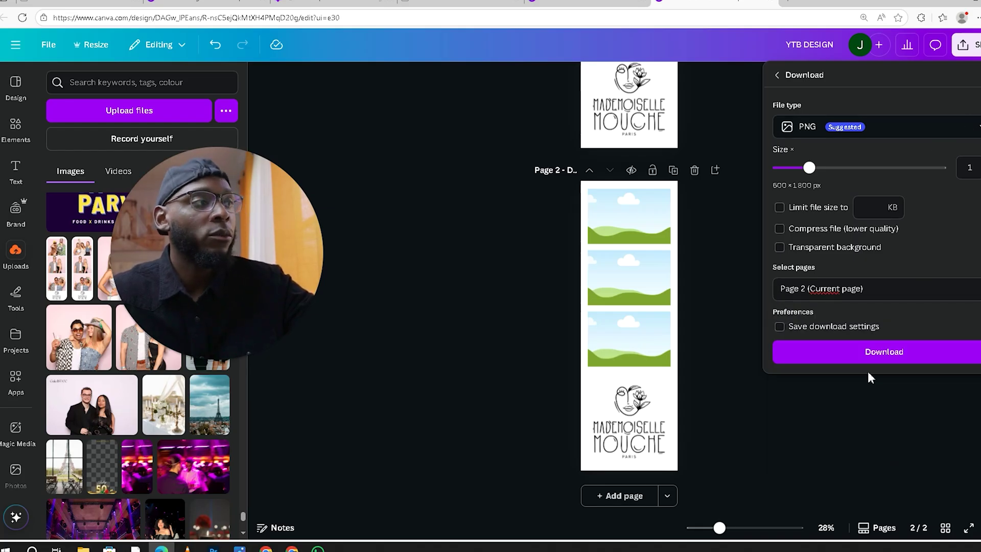
left_click(861, 358)
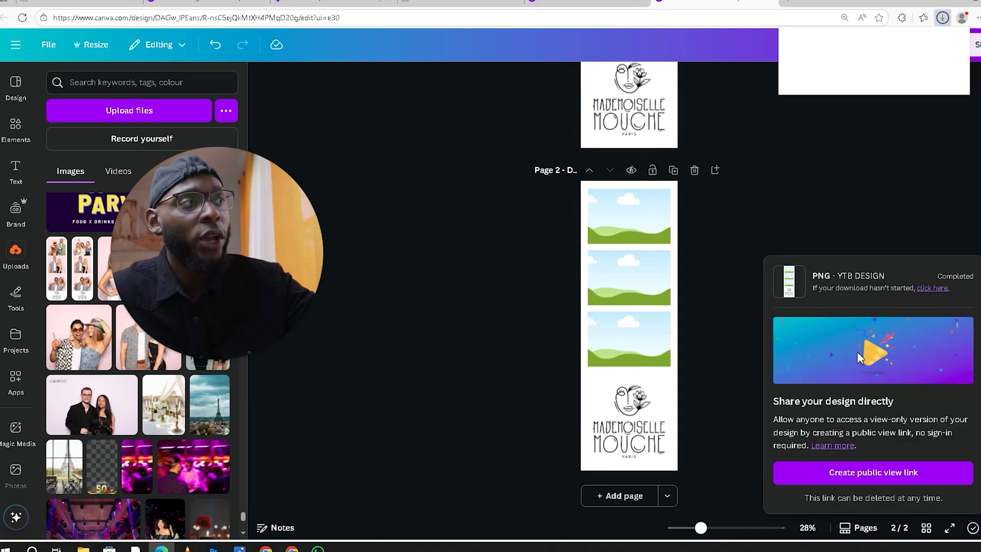